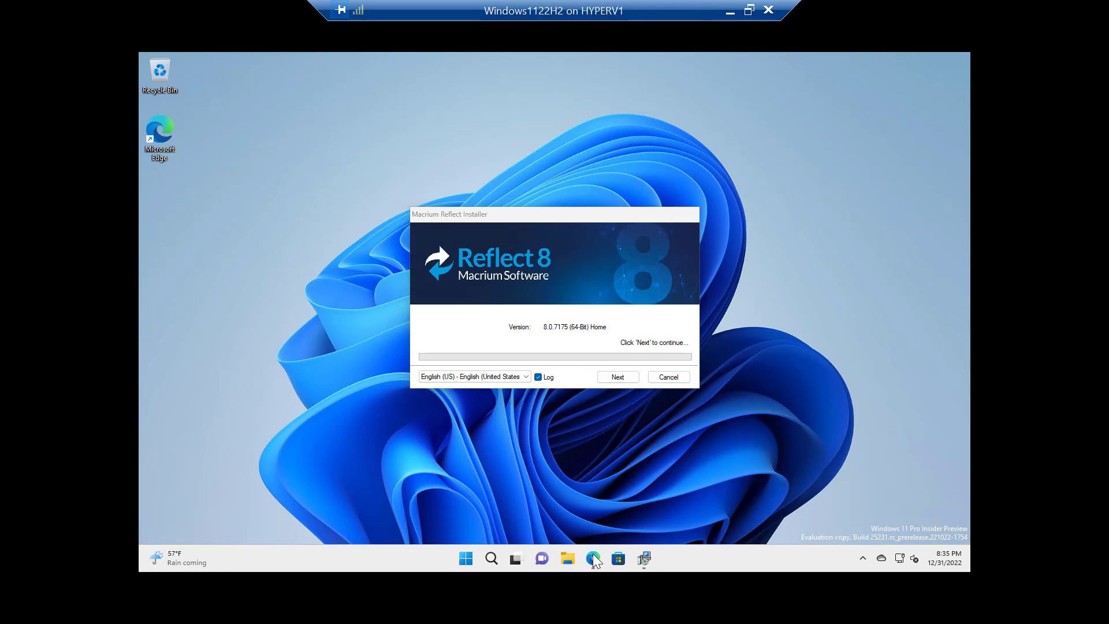
pyautogui.click(593, 560)
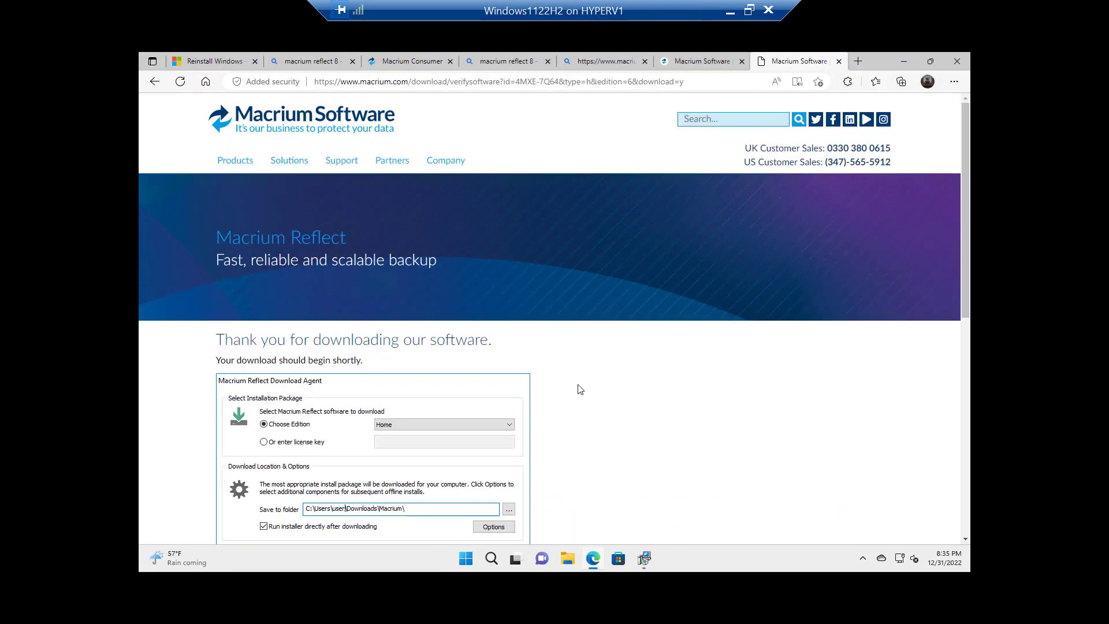
pyautogui.click(901, 62)
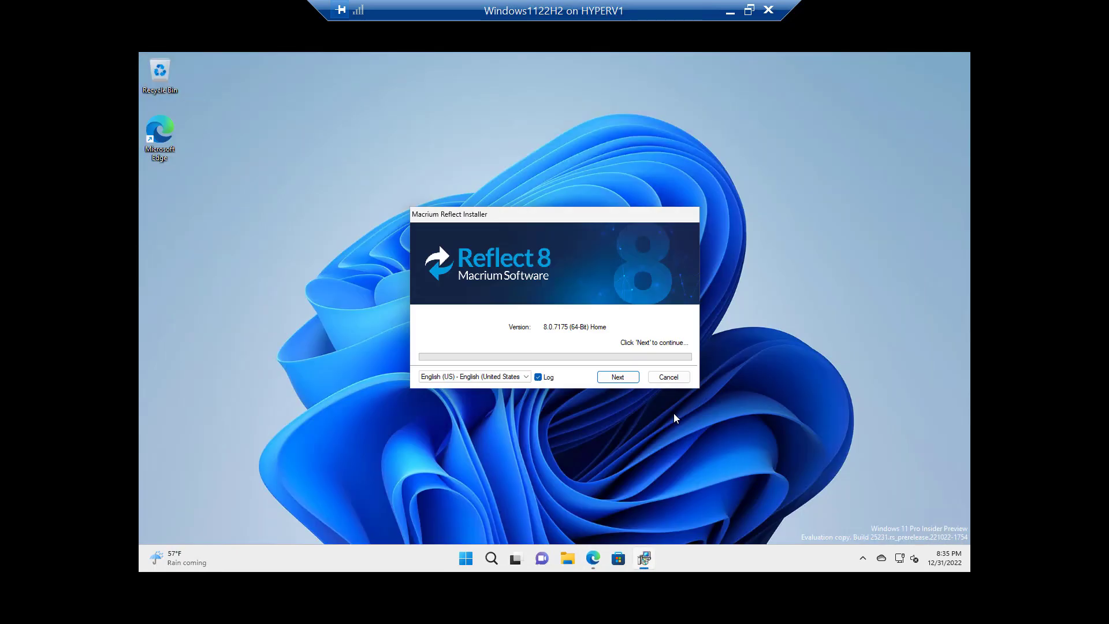
# Start the Macrium Reflect Home setup in English (US) and accept the terms of the license agreement
pyautogui.click(627, 382)
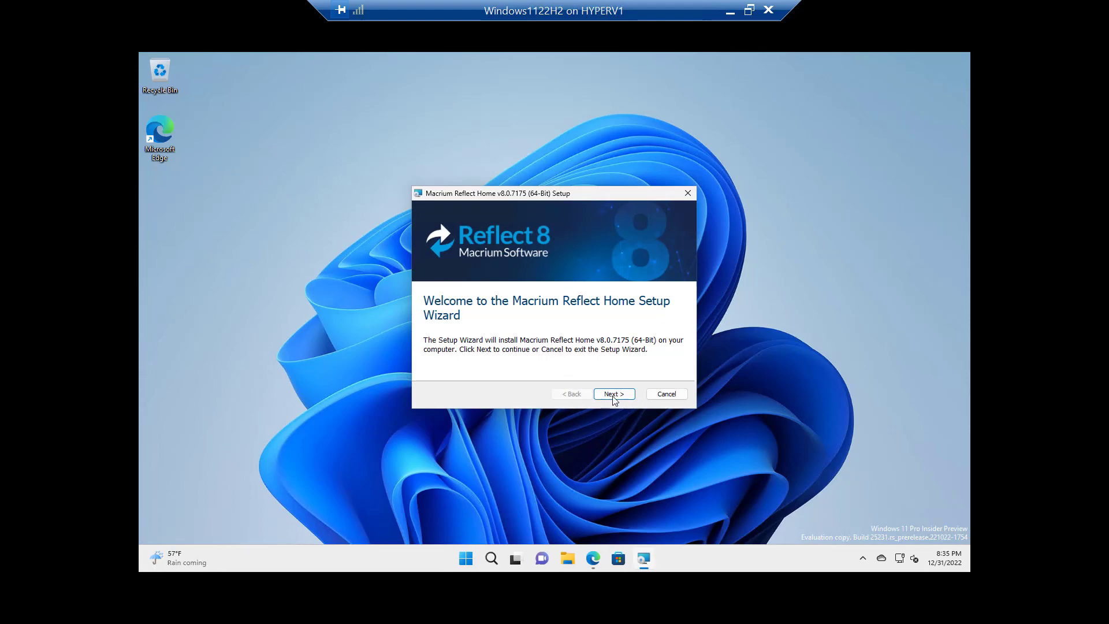
pyautogui.click(614, 398)
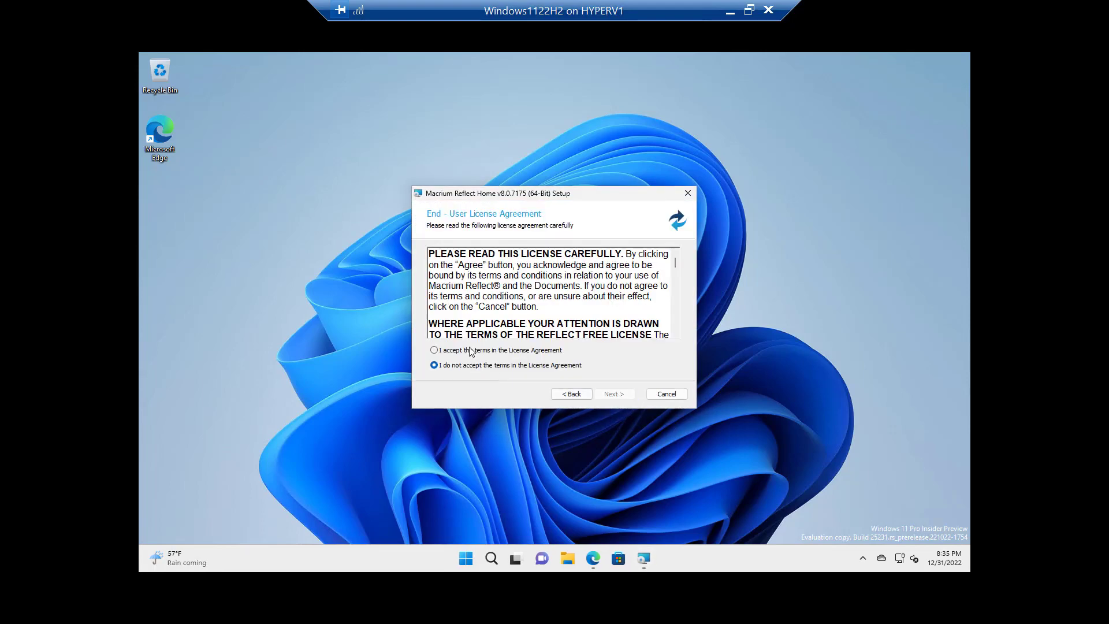
pyautogui.click(469, 351)
pyautogui.moveTo(675, 262); pyautogui.dragTo(677, 327)
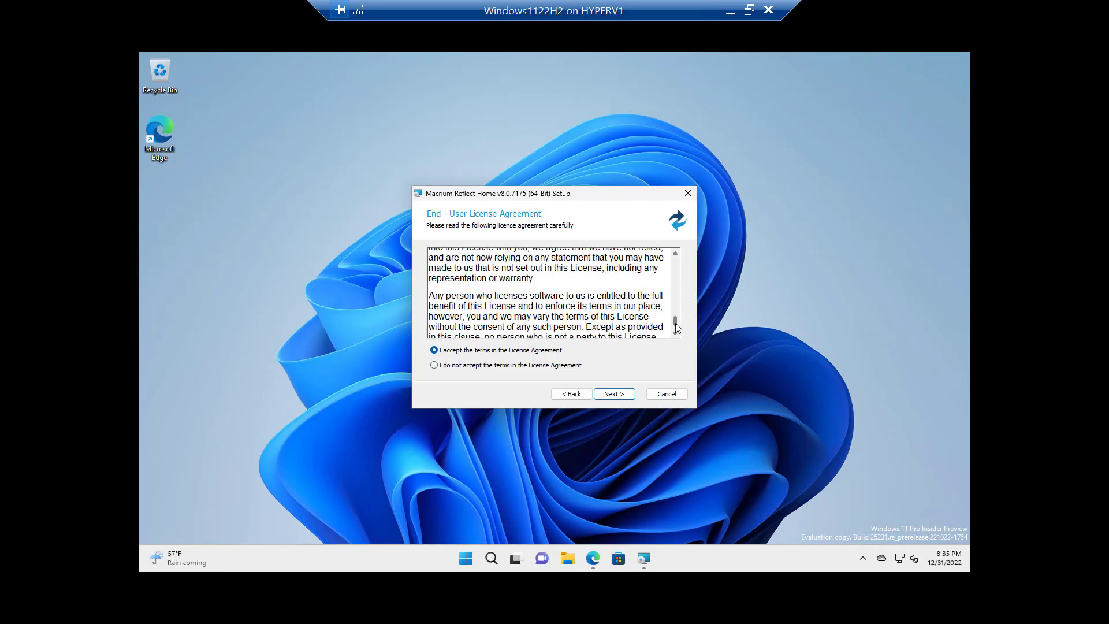
pyautogui.click(614, 394)
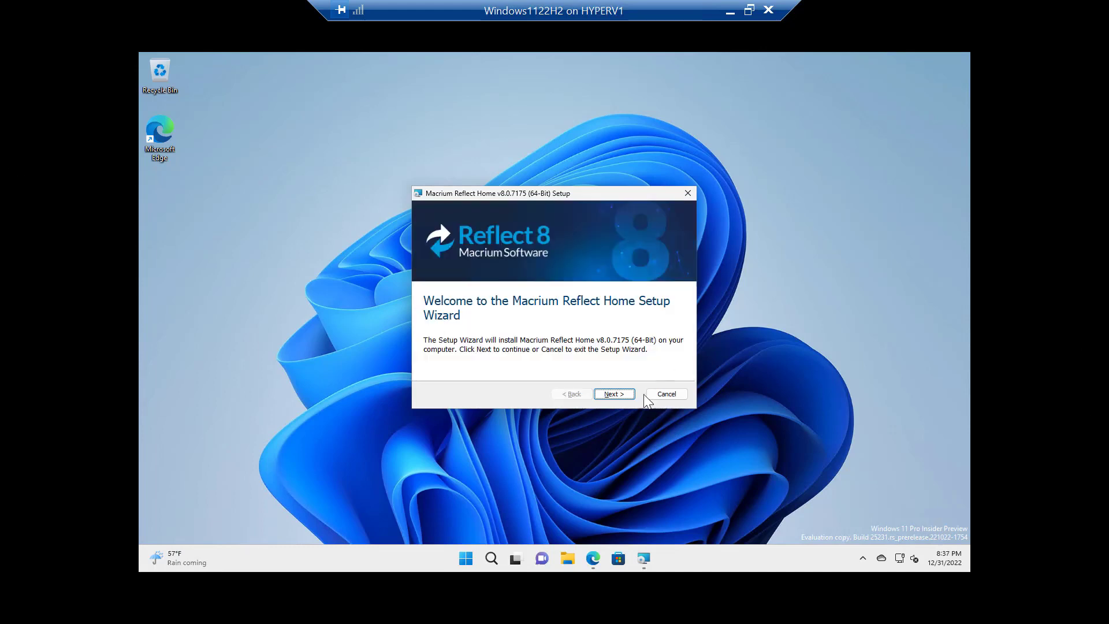
# Install Macrium Reflect Home as a 30 day trial with CBT, Image Guardian and a desktop shortcut but without viBoot, and restart the system
pyautogui.click(613, 395)
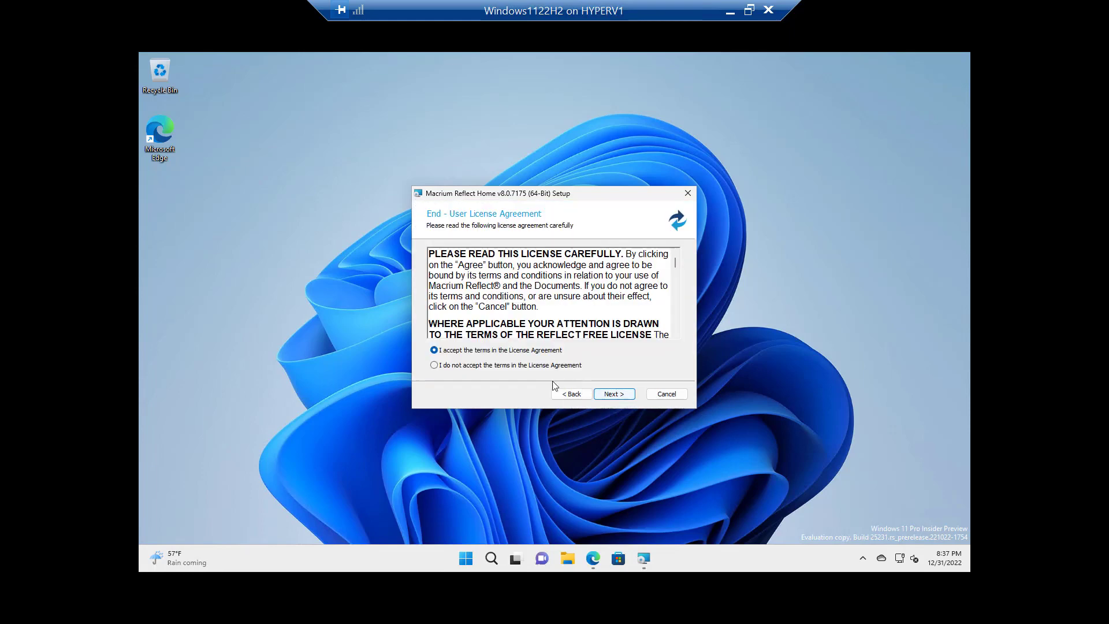
pyautogui.click(613, 395)
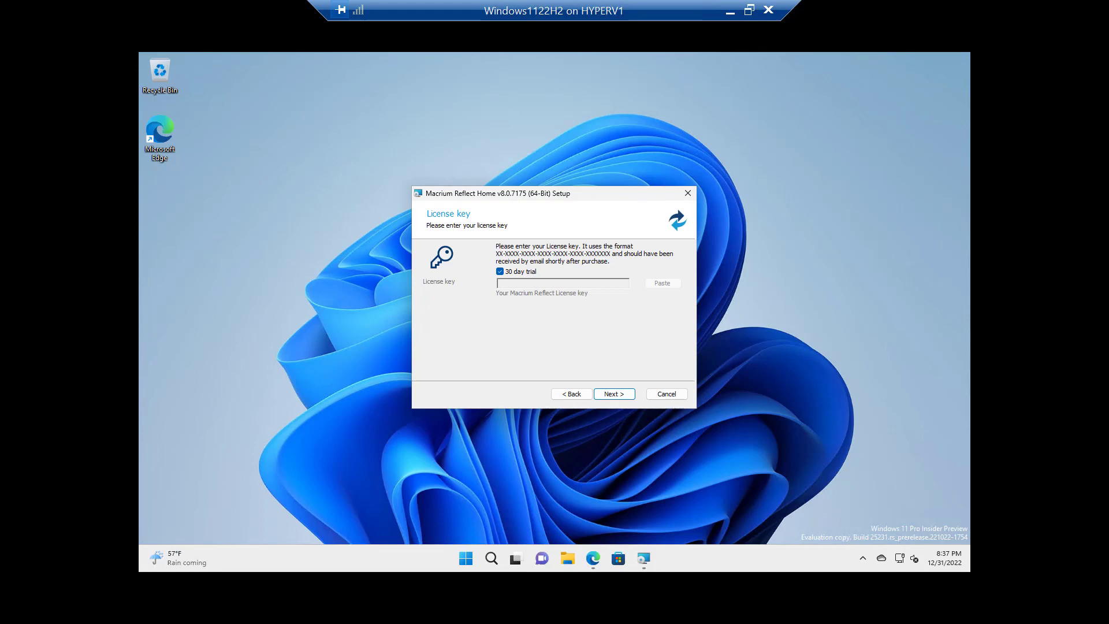
pyautogui.press('Return')
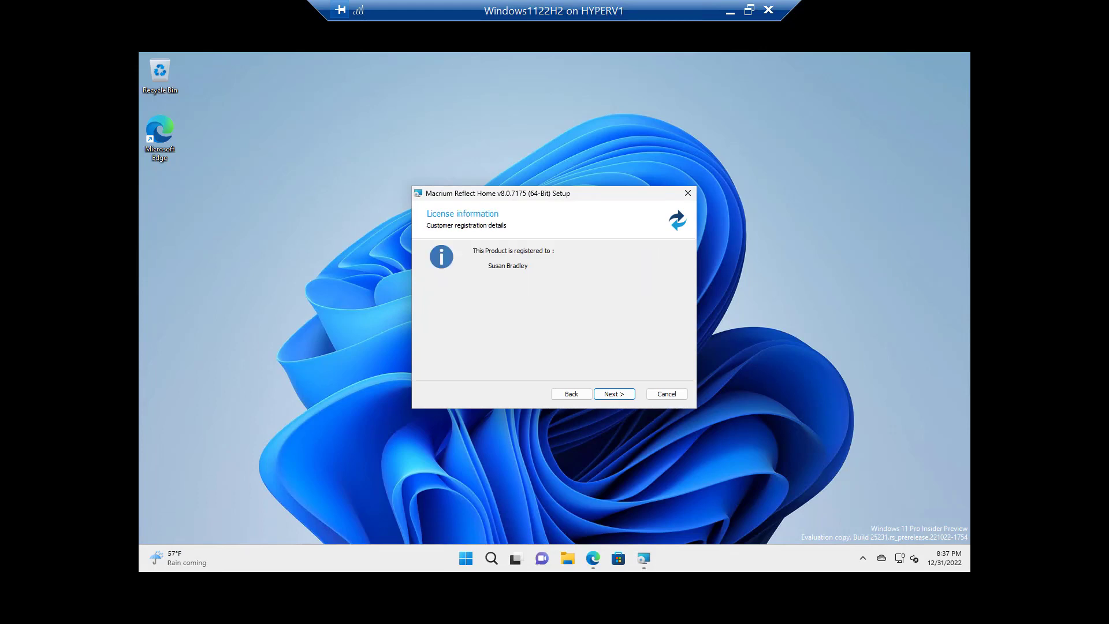
pyautogui.click(614, 395)
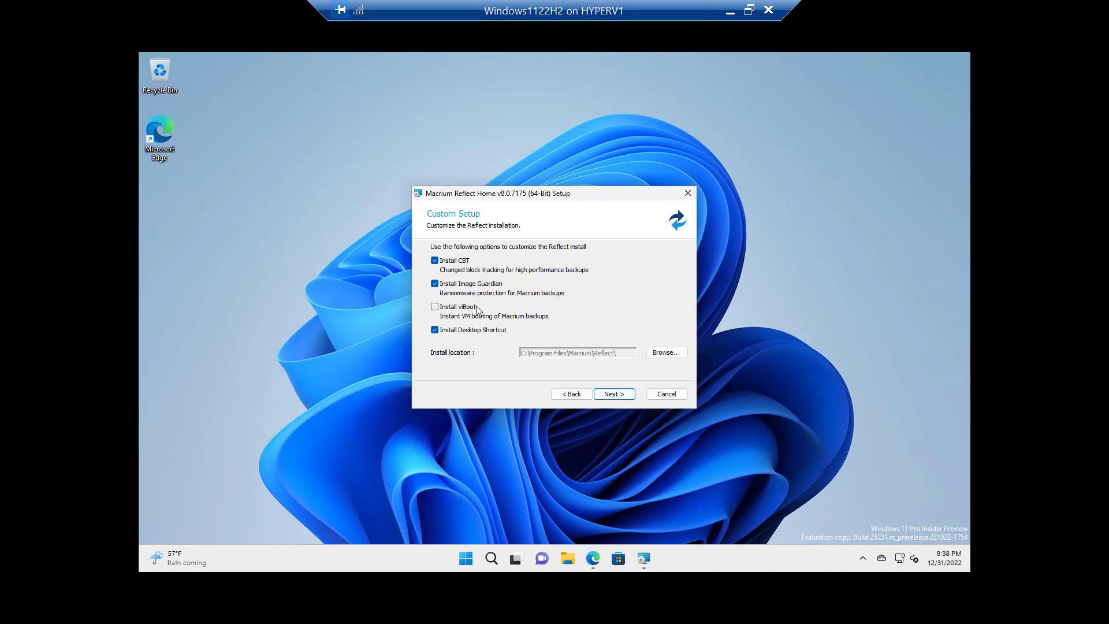
pyautogui.click(618, 396)
pyautogui.click(617, 396)
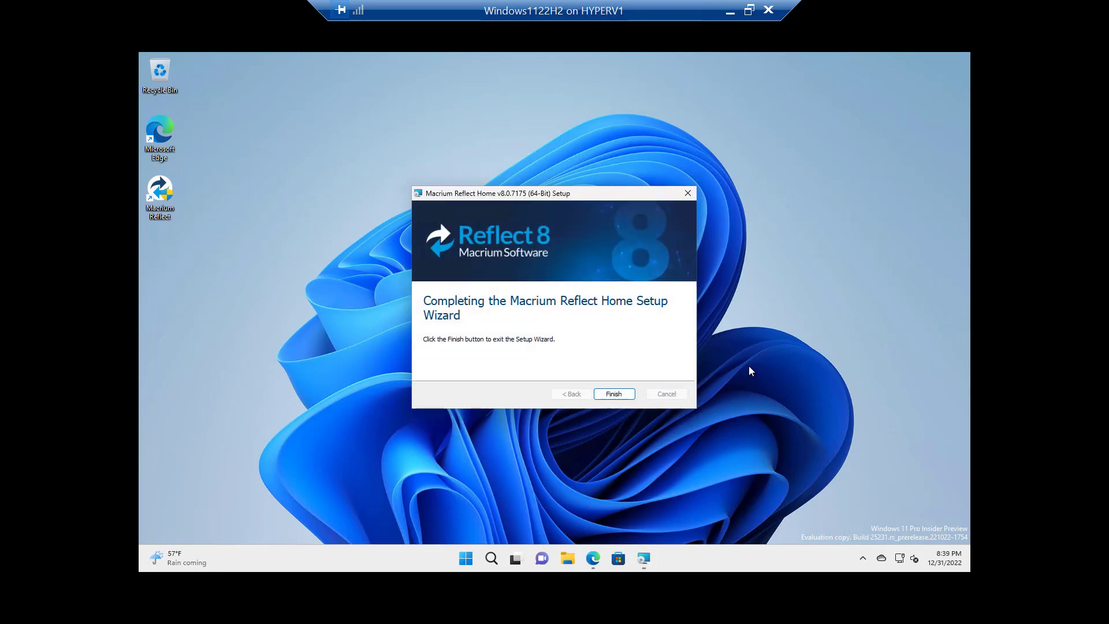
pyautogui.click(610, 394)
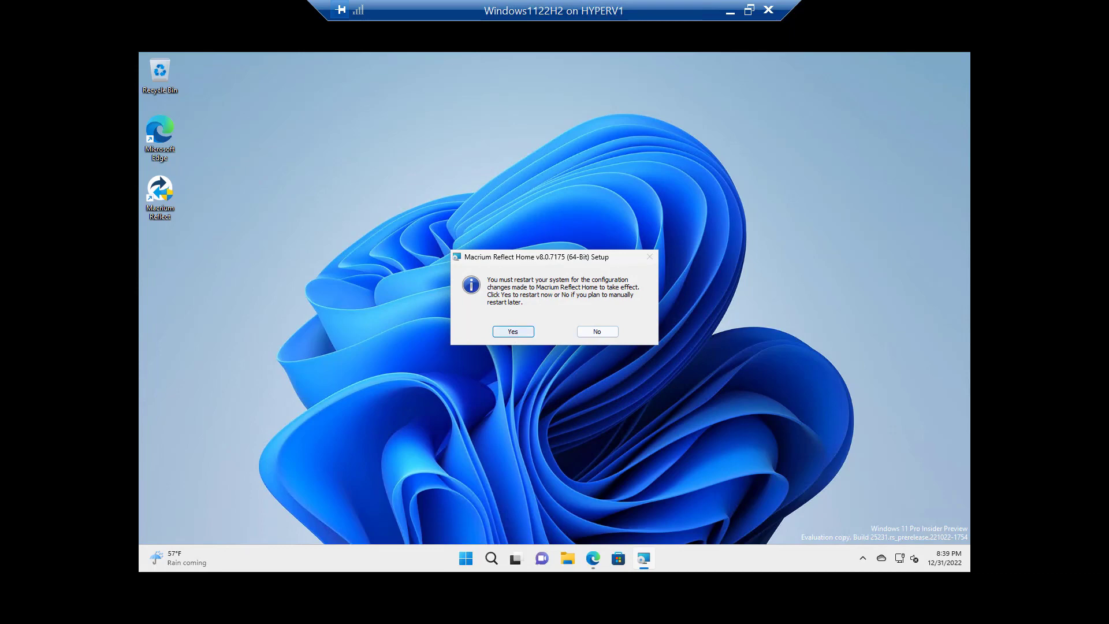
pyautogui.press('Return')
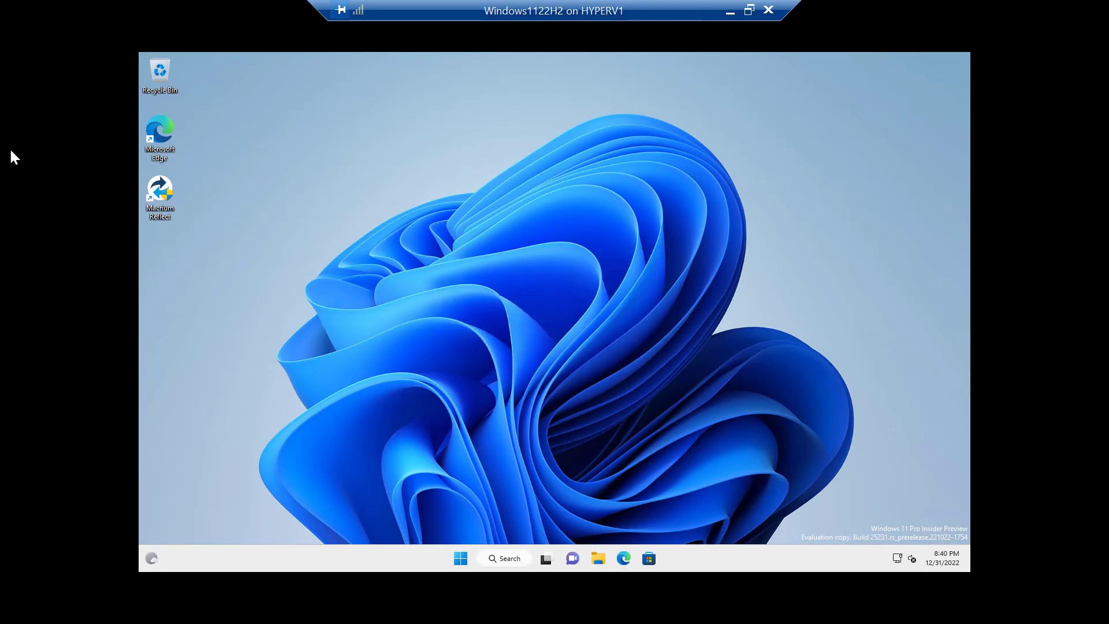
# Launch Macrium Reflect, allow it to make changes to the device, and accept the Light Mode theme
pyautogui.doubleClick(154, 186)
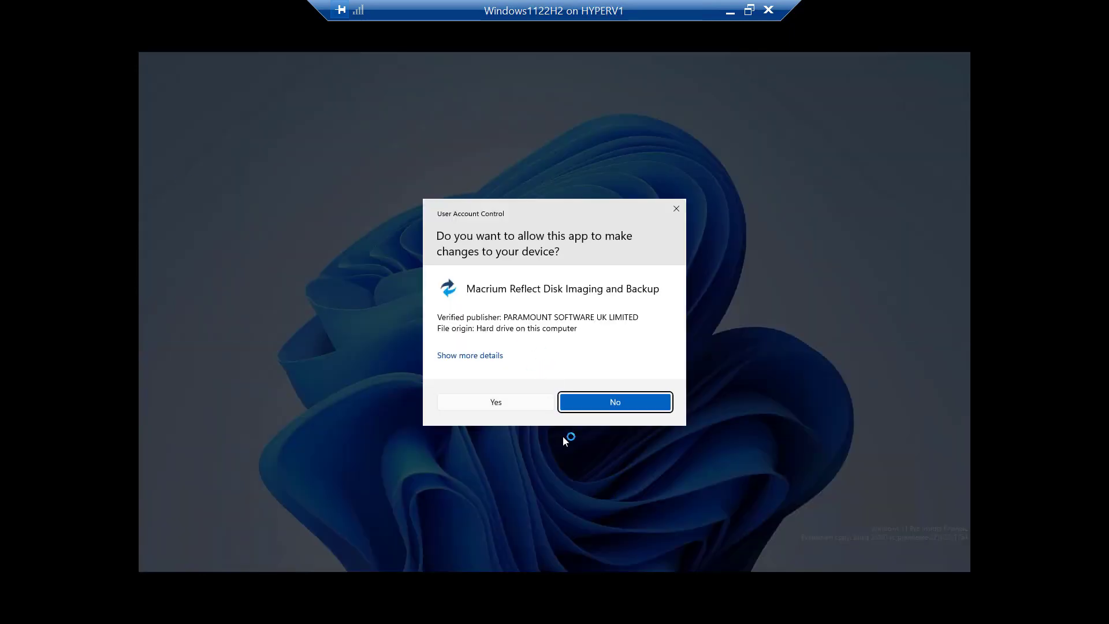
pyautogui.click(495, 404)
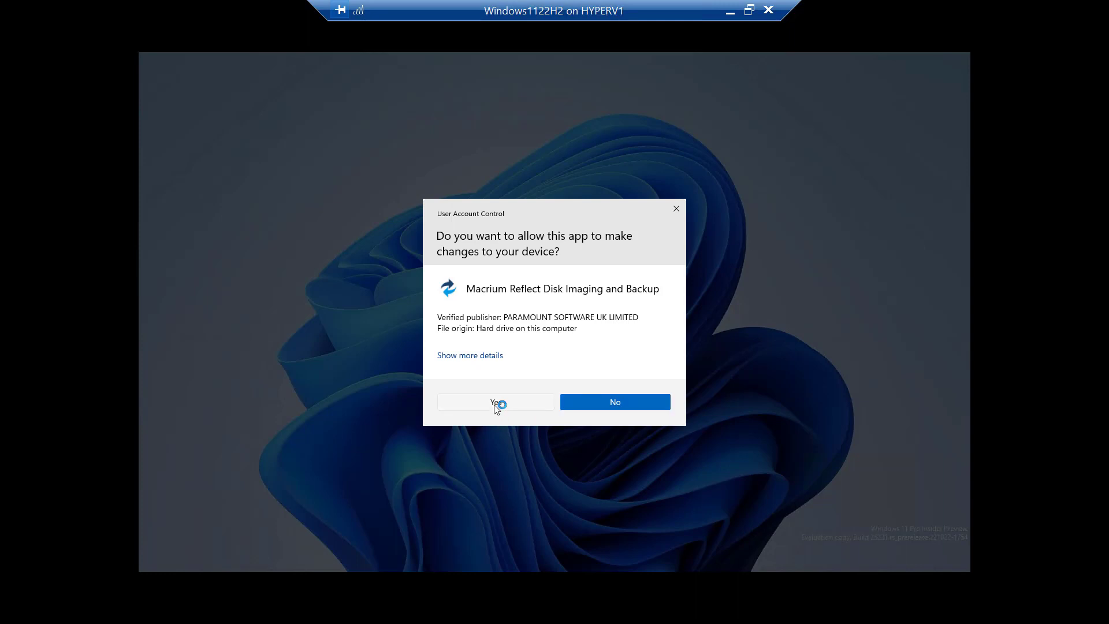
pyautogui.click(496, 403)
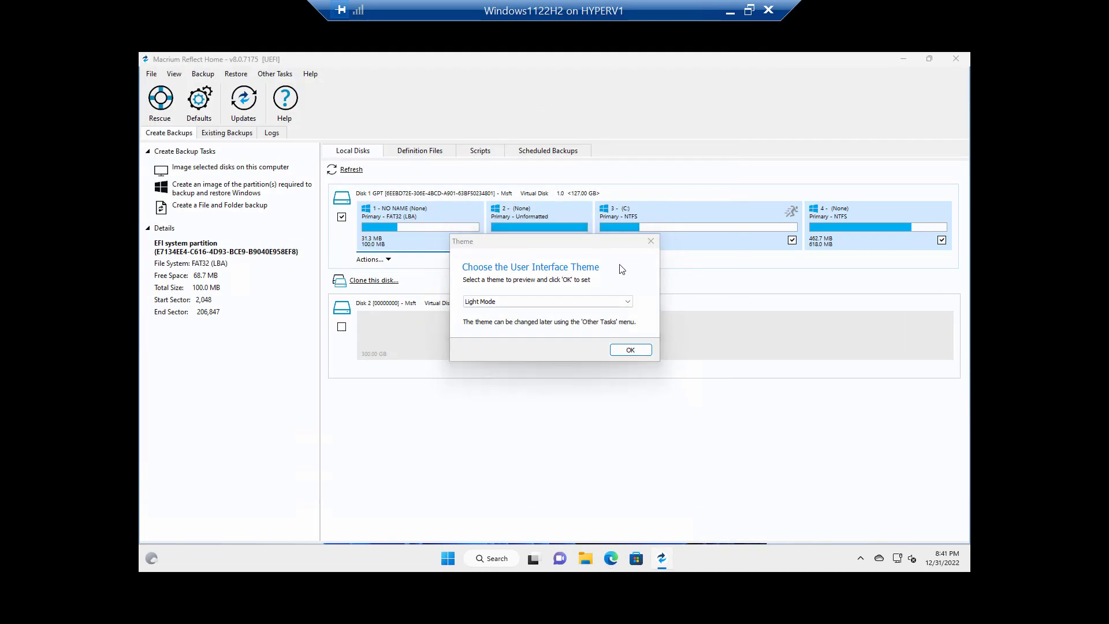
pyautogui.click(637, 350)
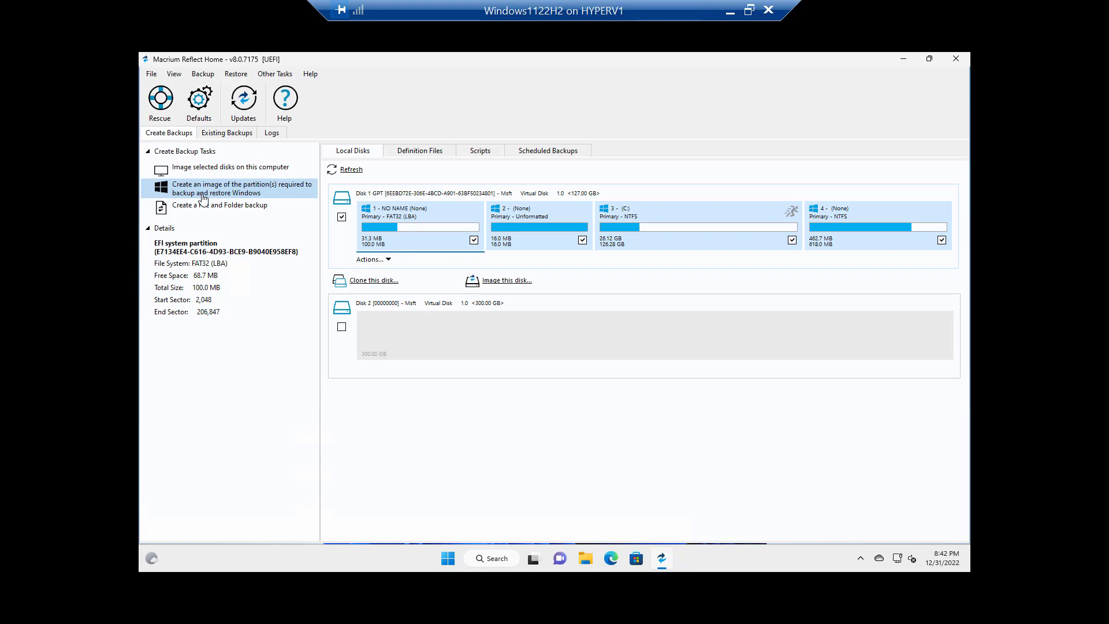
# Start creating an image of the partitions required to back up and restore Windows
pyautogui.click(205, 194)
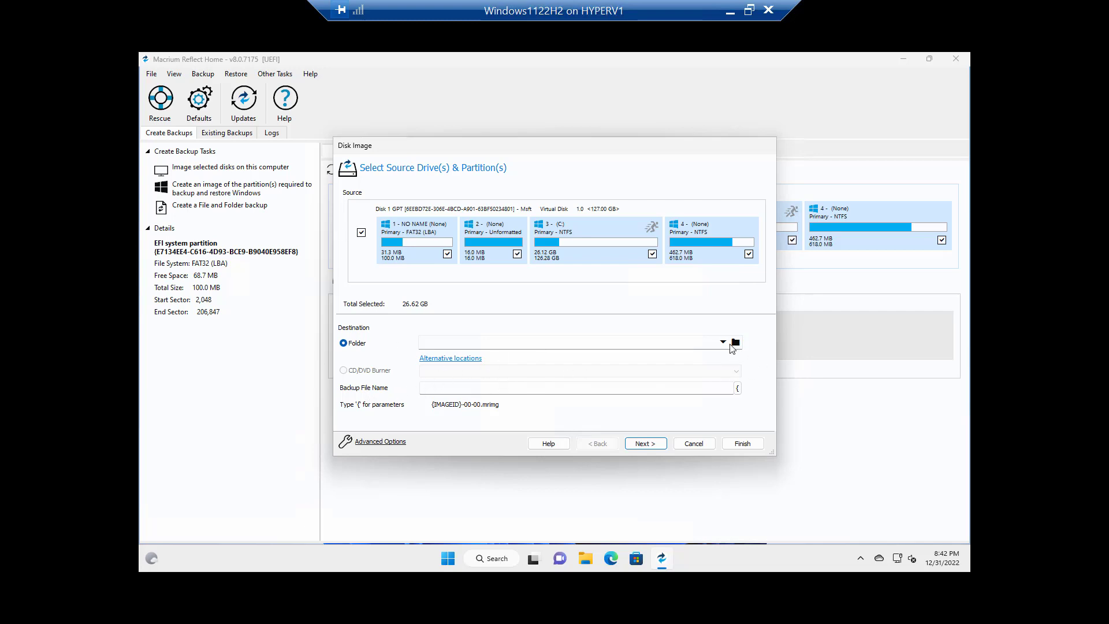
pyautogui.click(438, 359)
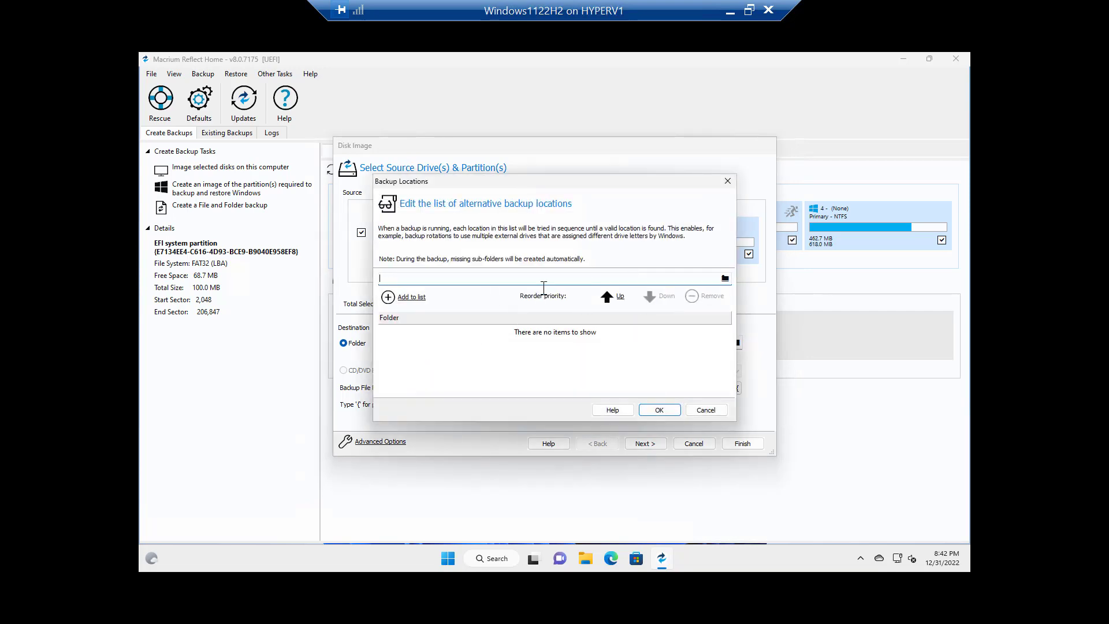
pyautogui.click(387, 298)
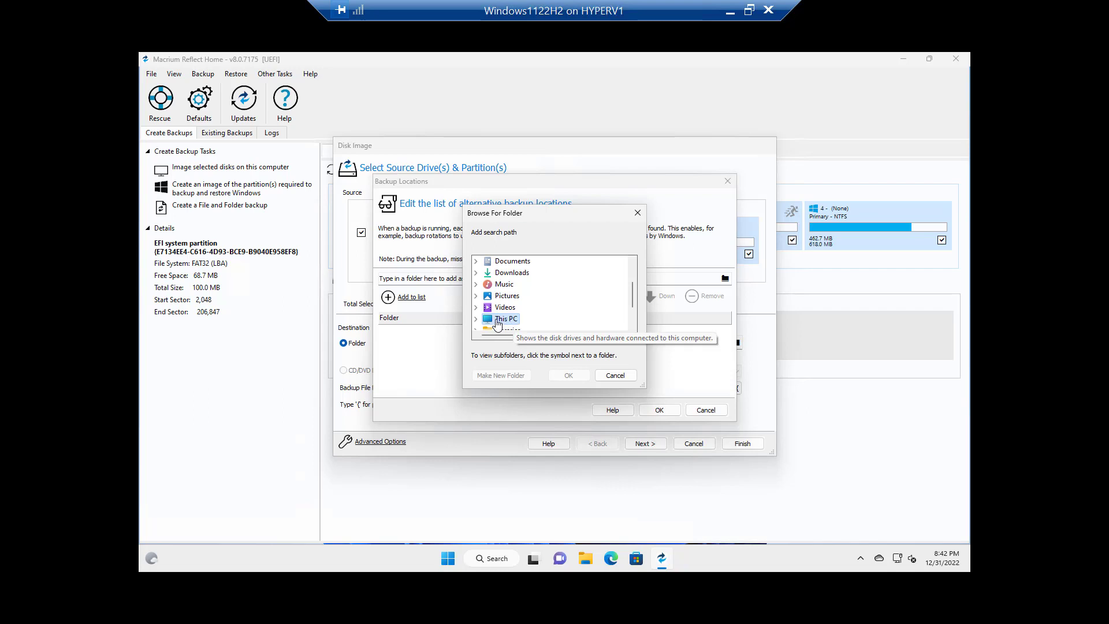
pyautogui.click(497, 322)
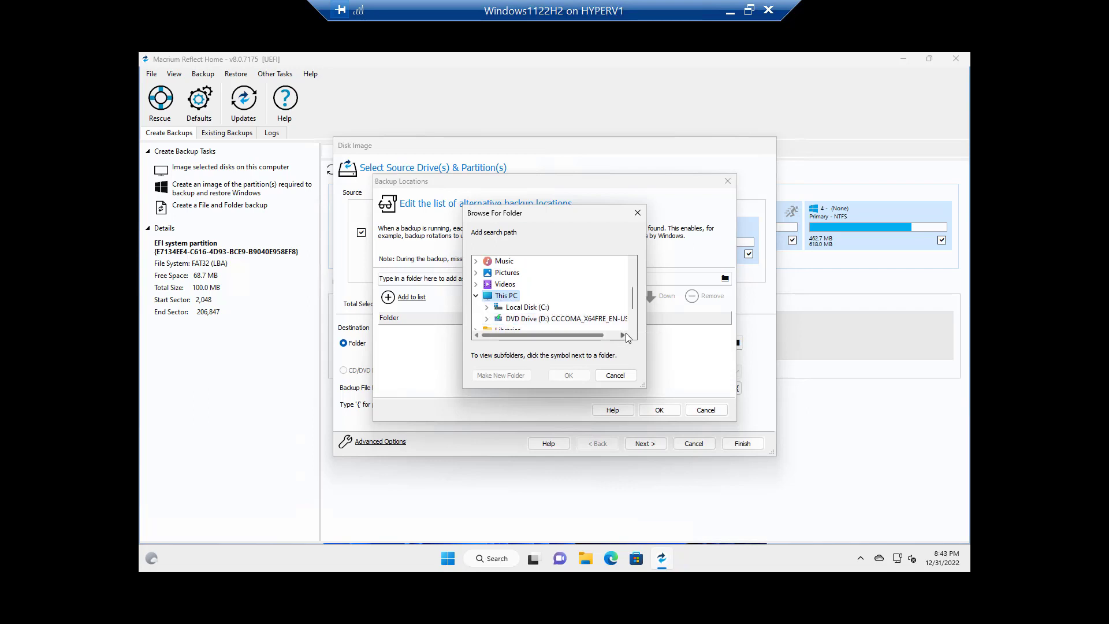
pyautogui.click(633, 325)
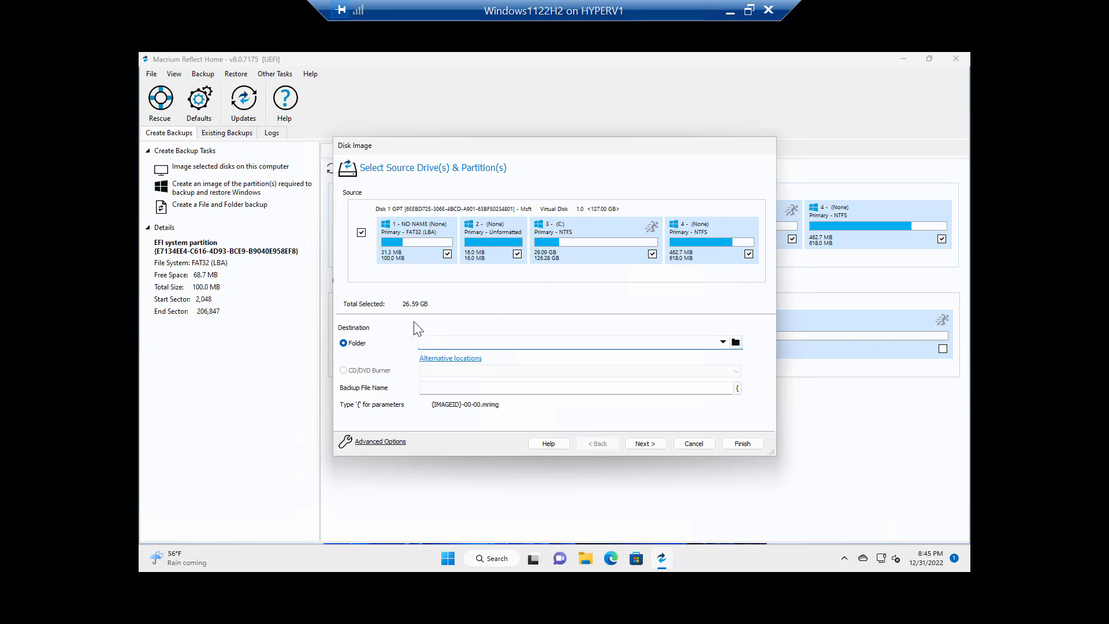
# Set the destination folder of the disk image to the New Volume (E:) drive
pyautogui.click(735, 342)
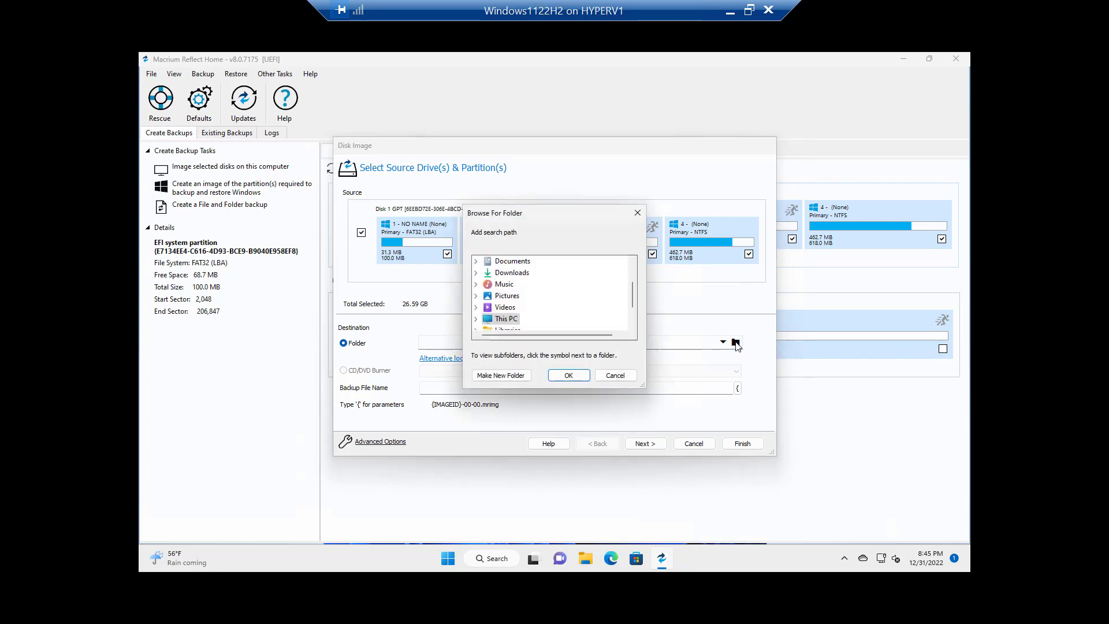
pyautogui.doubleClick(507, 319)
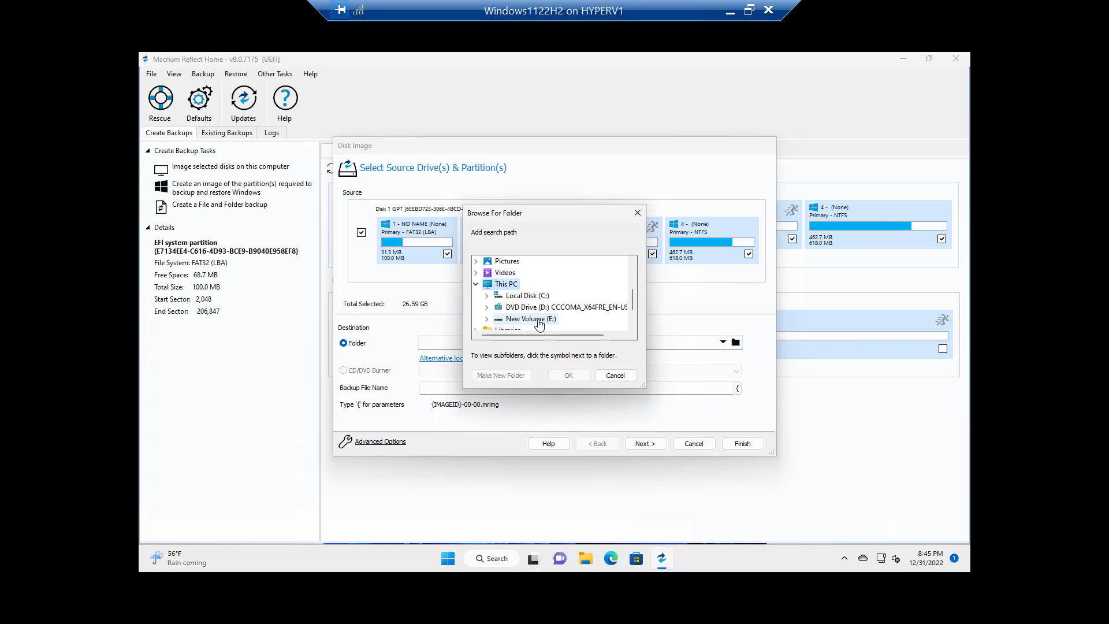
pyautogui.click(539, 322)
pyautogui.click(578, 377)
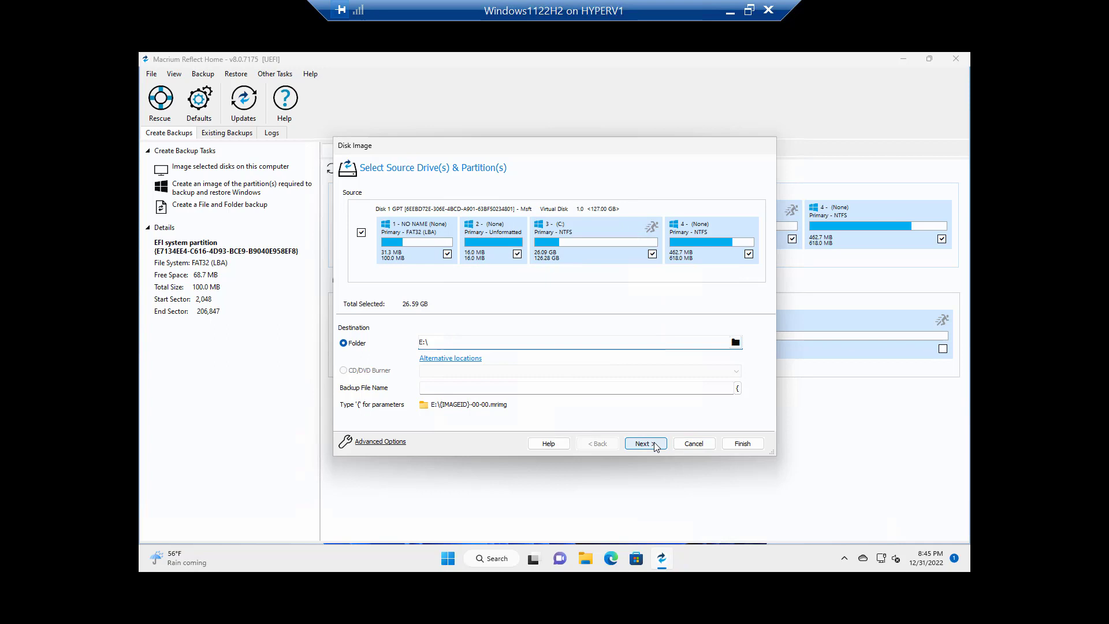
# Examine the advanced options for compression, file size, password, auto verification, file name prefix, shutdown and email notifications, discarding any changes
pyautogui.click(365, 443)
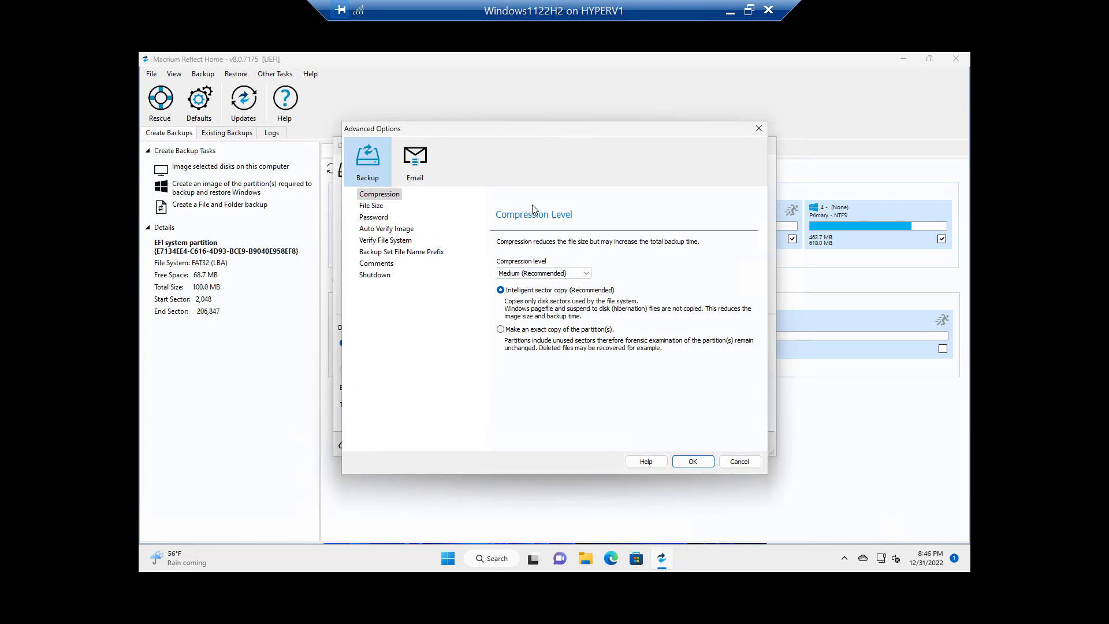
pyautogui.click(370, 207)
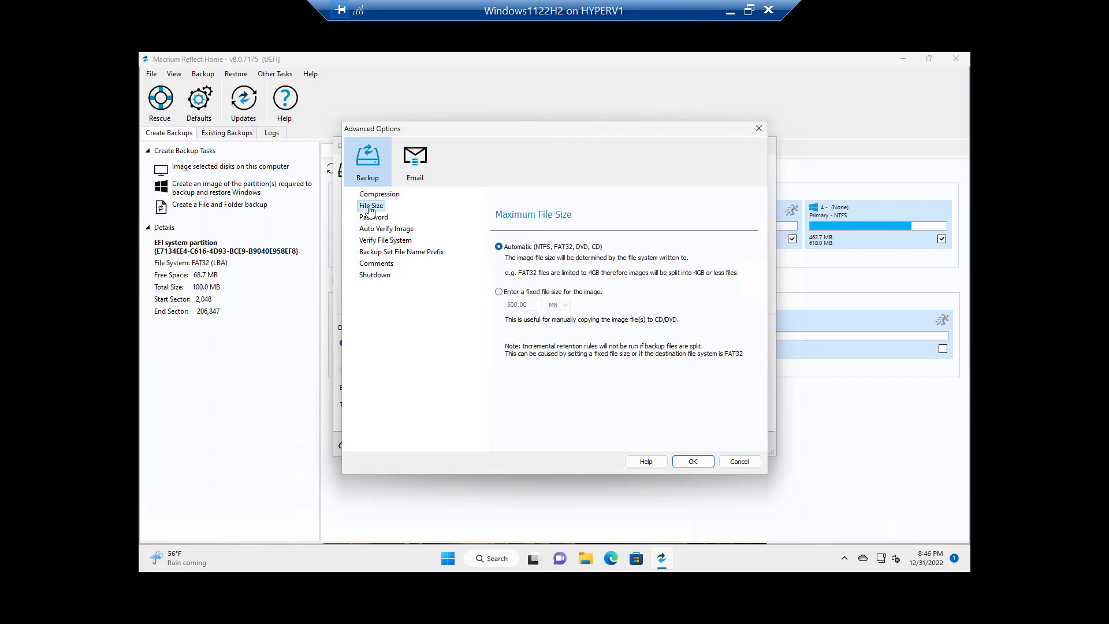
pyautogui.click(372, 223)
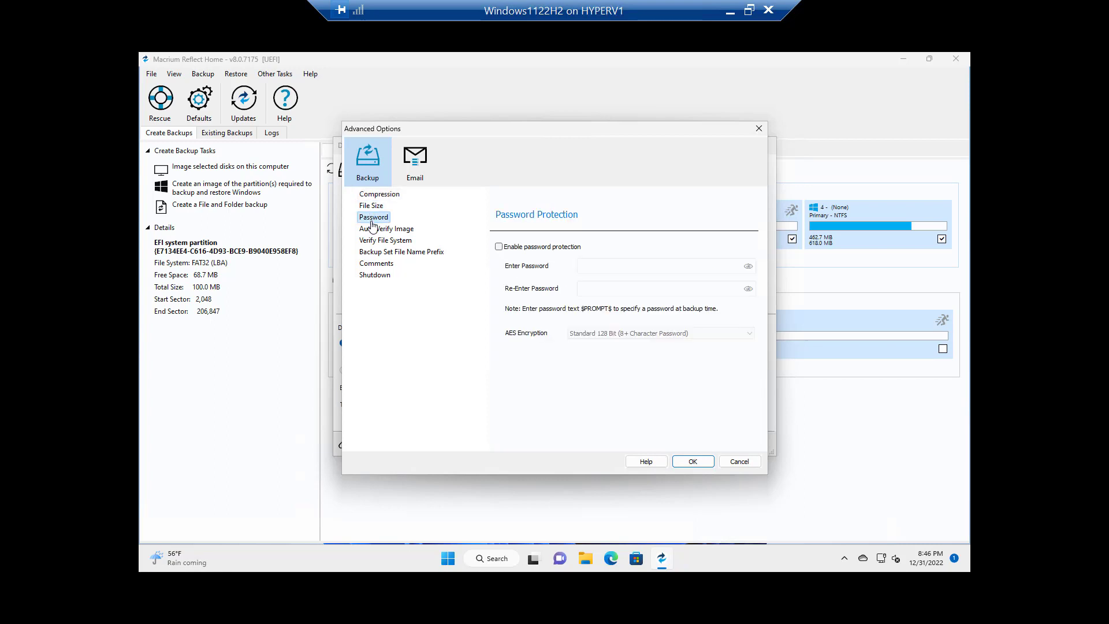
pyautogui.click(382, 231)
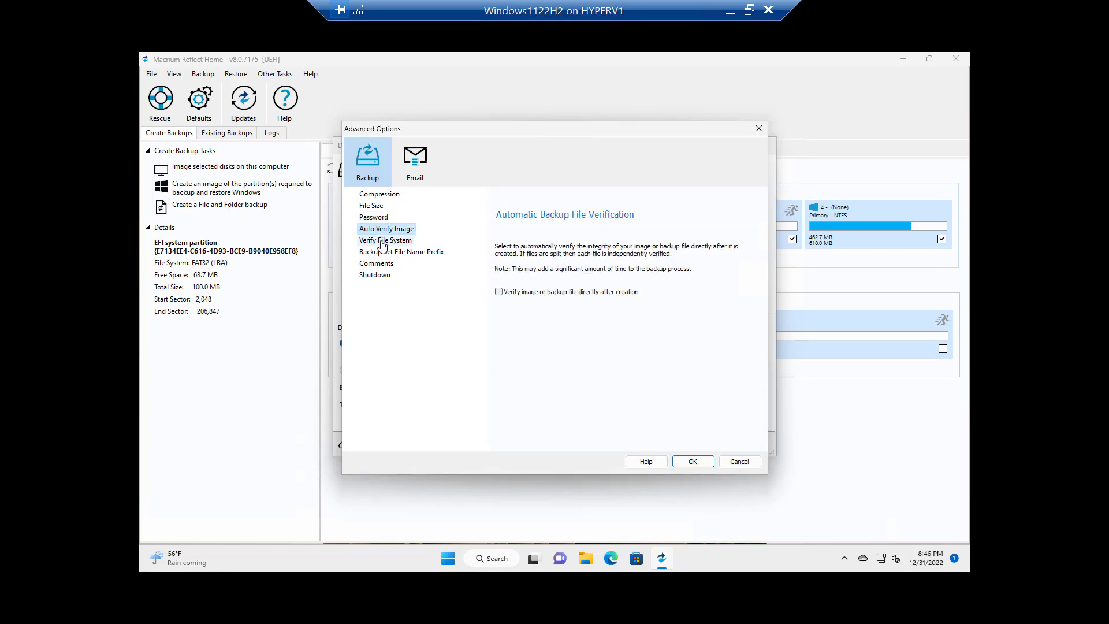
pyautogui.click(377, 255)
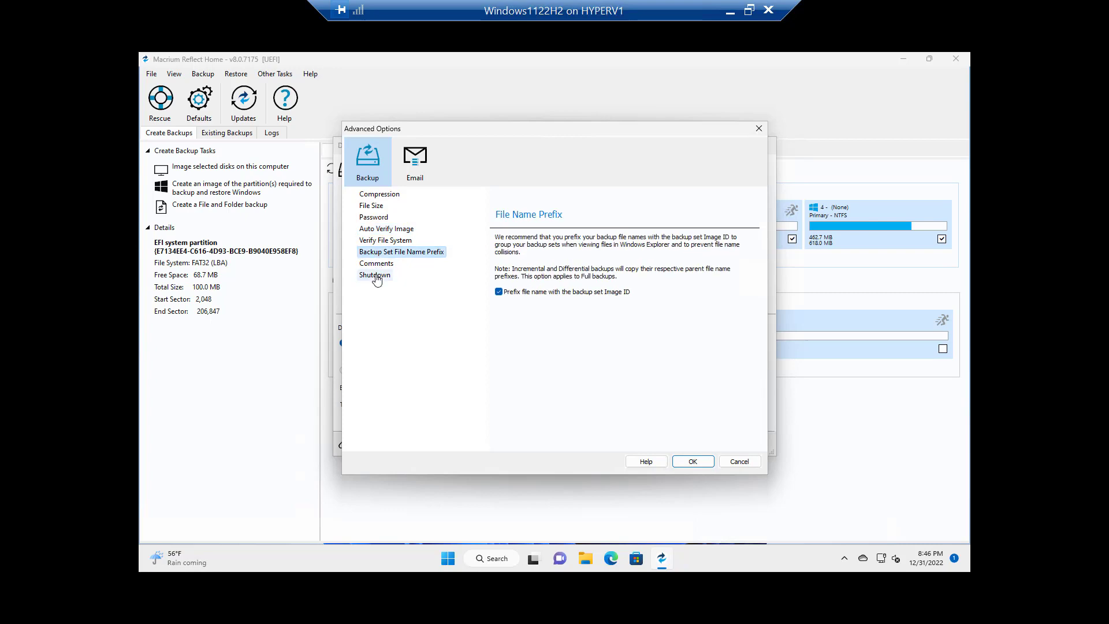
pyautogui.click(379, 277)
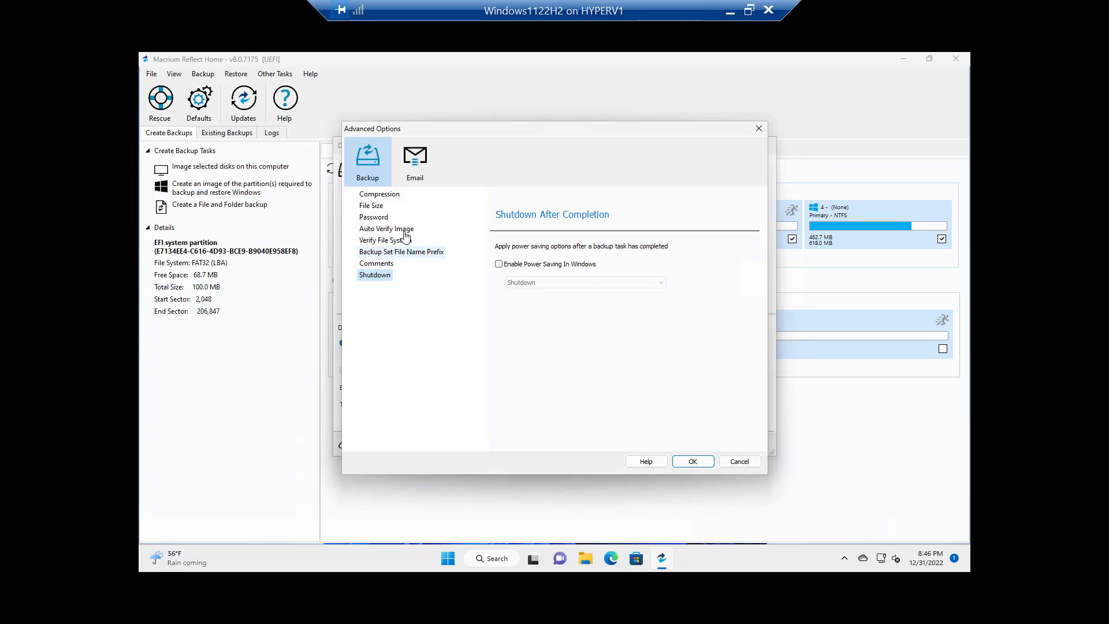
pyautogui.click(415, 163)
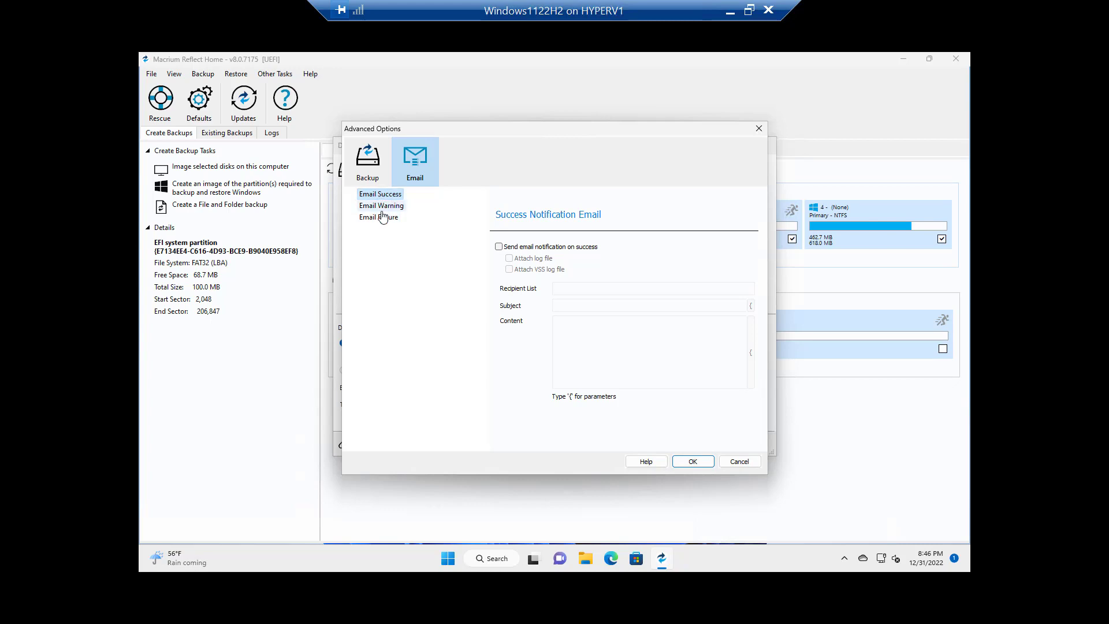
pyautogui.click(380, 219)
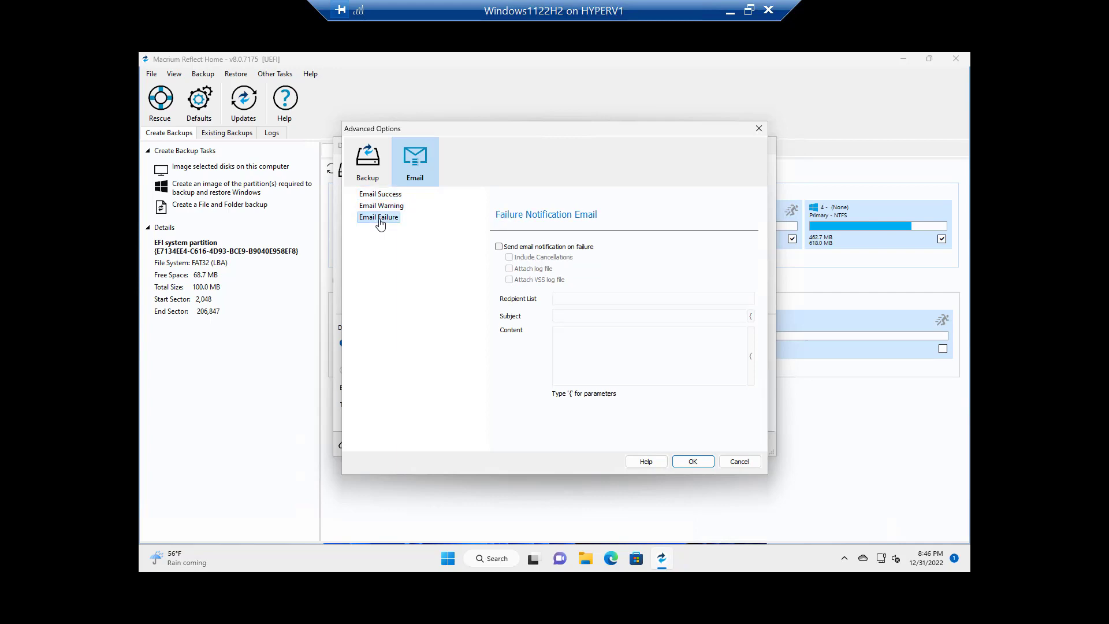
pyautogui.click(499, 246)
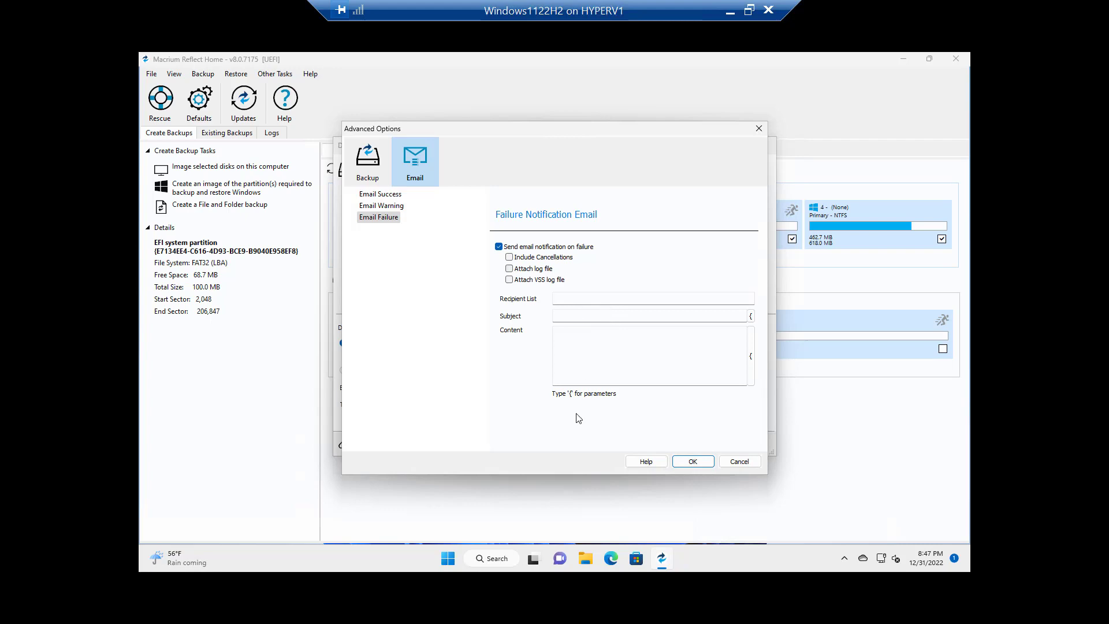
pyautogui.click(735, 465)
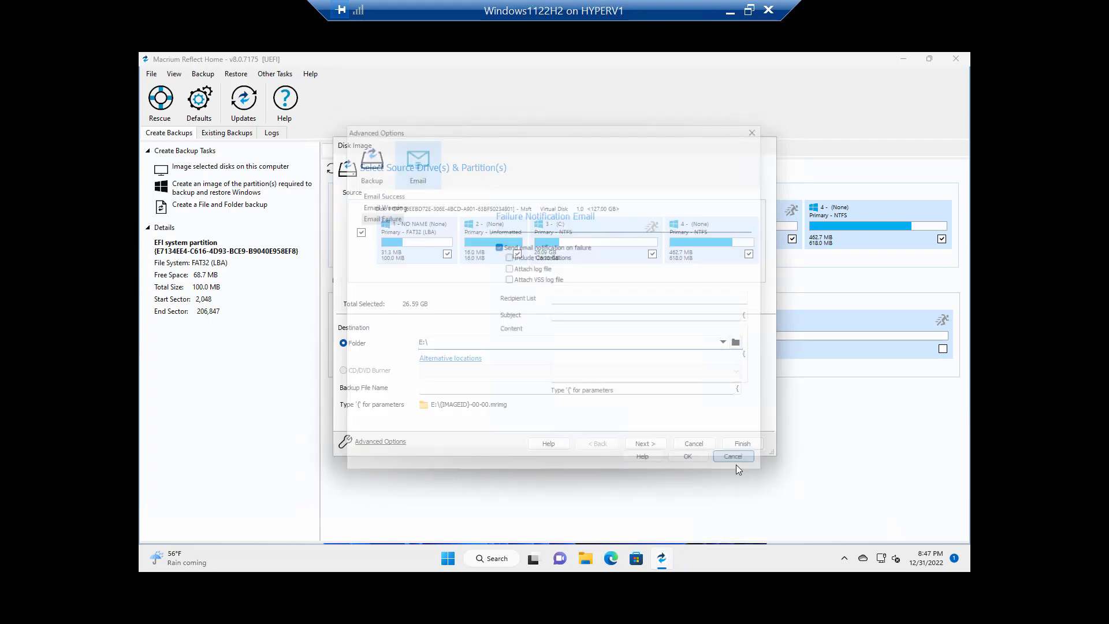
# Apply the Grandfather, Father, Son template to the backup plan of the disk image
pyautogui.click(651, 445)
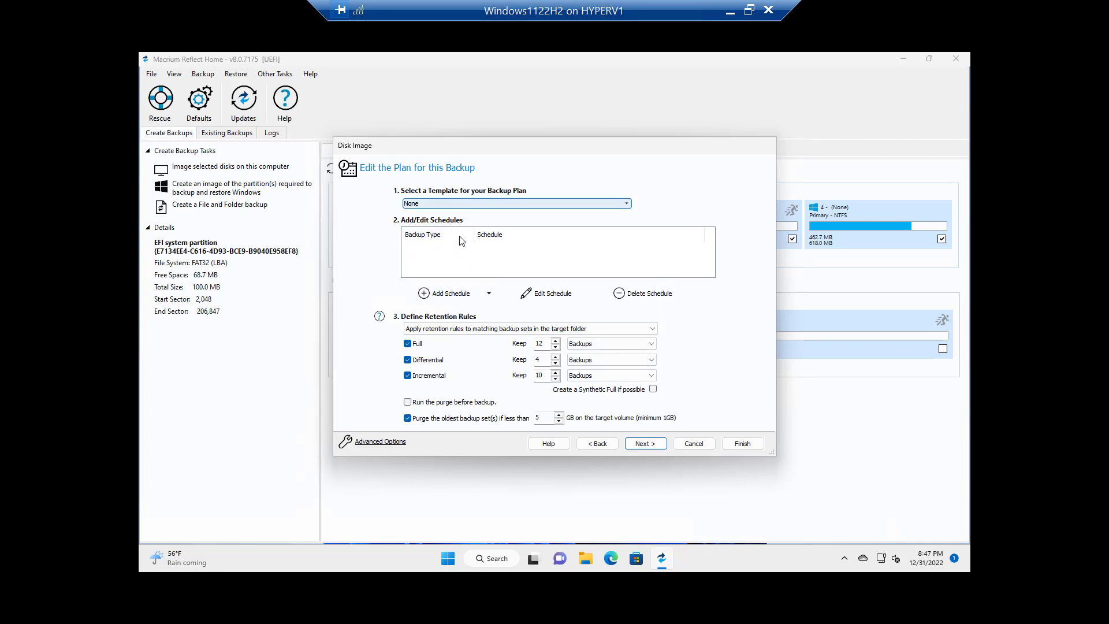
pyautogui.click(462, 203)
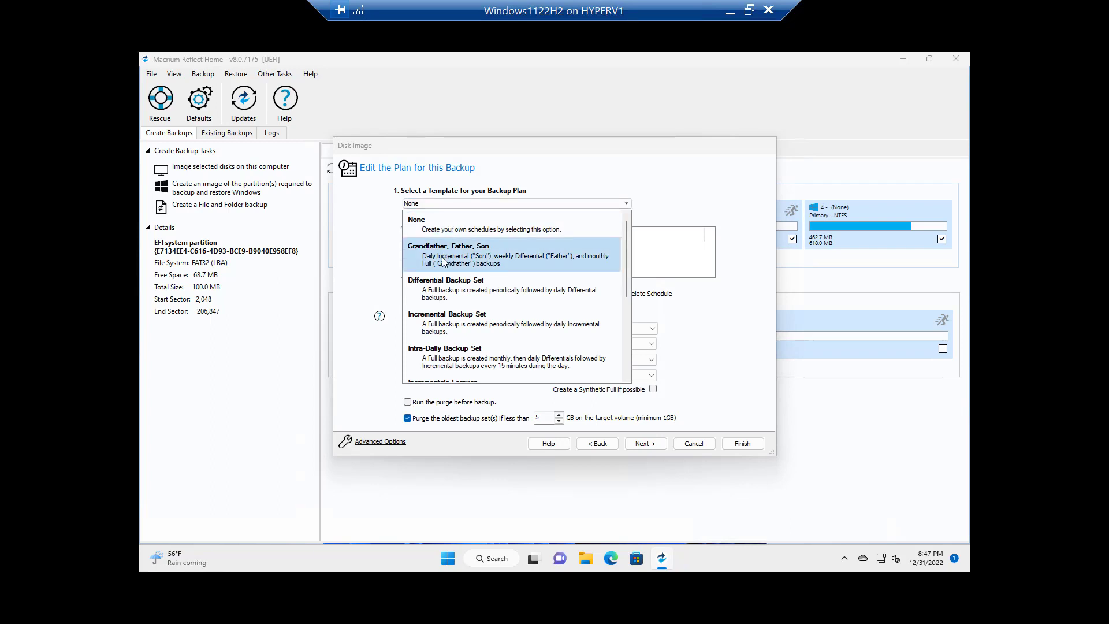
pyautogui.scroll(-3, 445, 262)
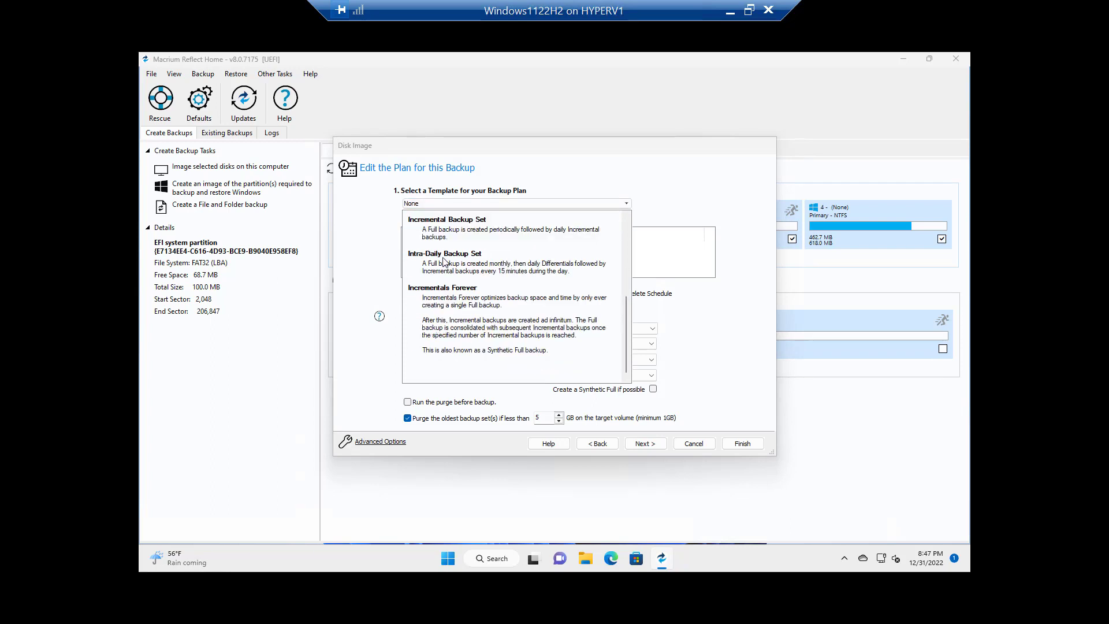
pyautogui.scroll(3, 445, 262)
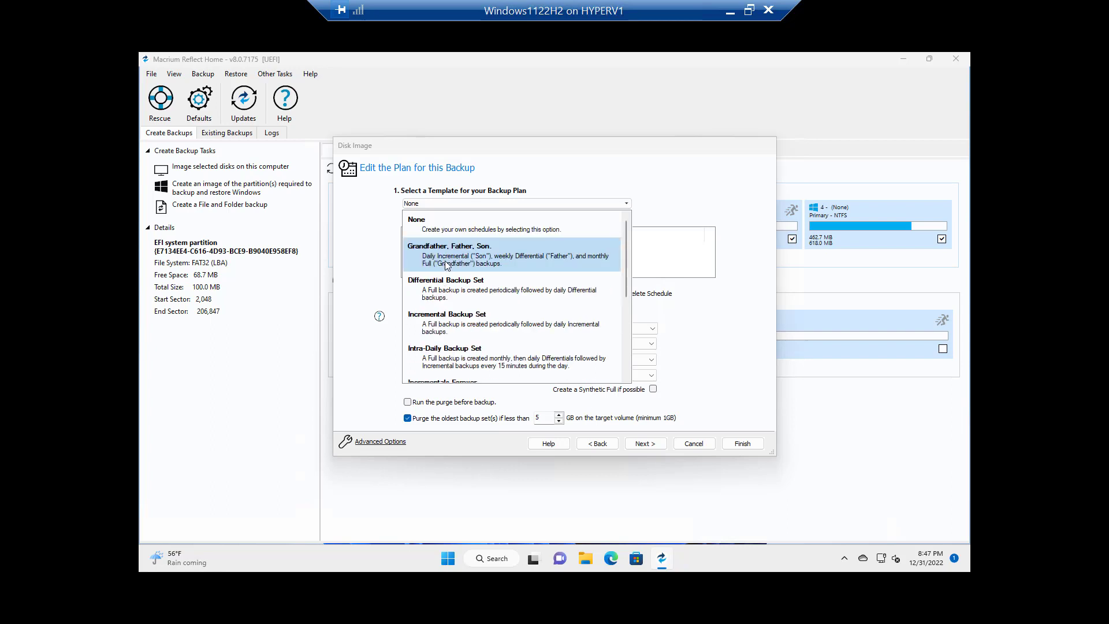
pyautogui.click(445, 261)
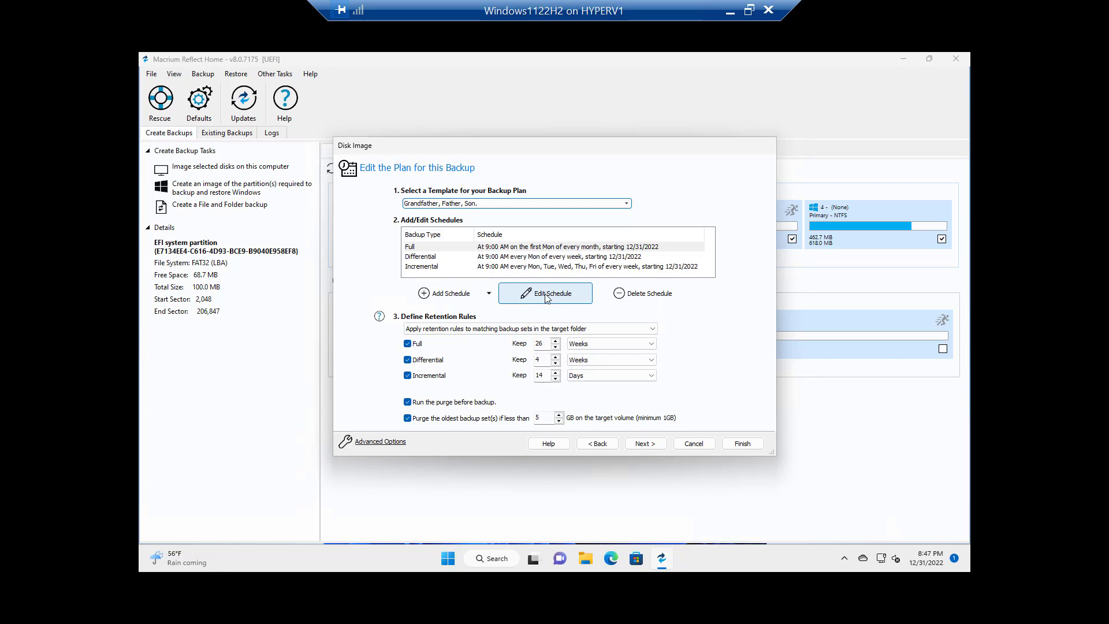
# Finish the disk image setup, running the backup now and saving it as the backup definition file My Backup
pyautogui.click(640, 445)
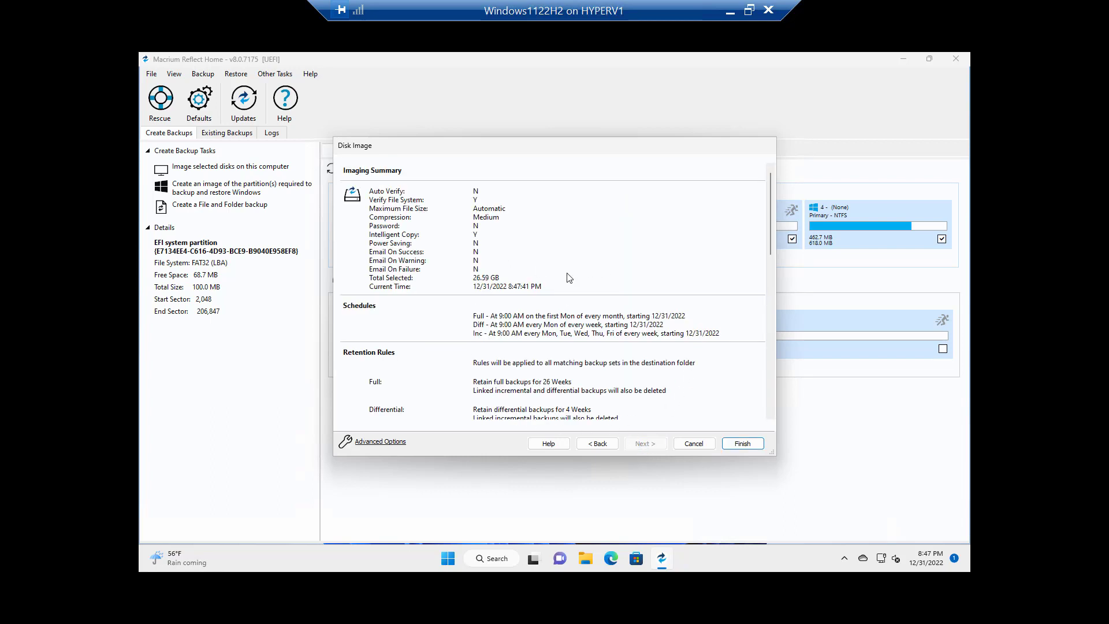
pyautogui.click(747, 446)
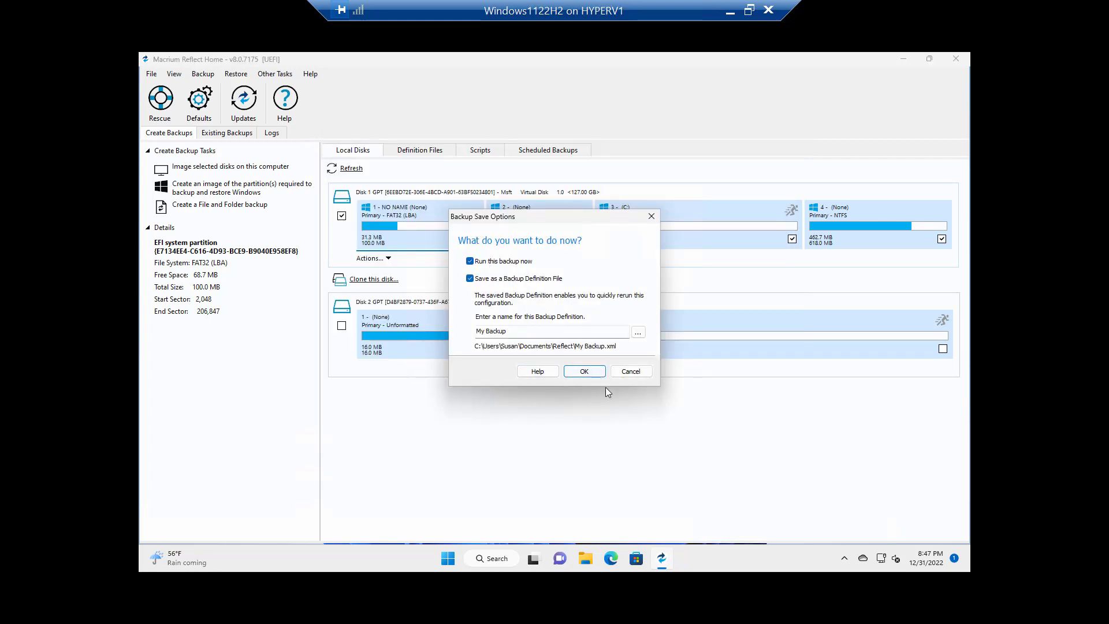
pyautogui.click(587, 374)
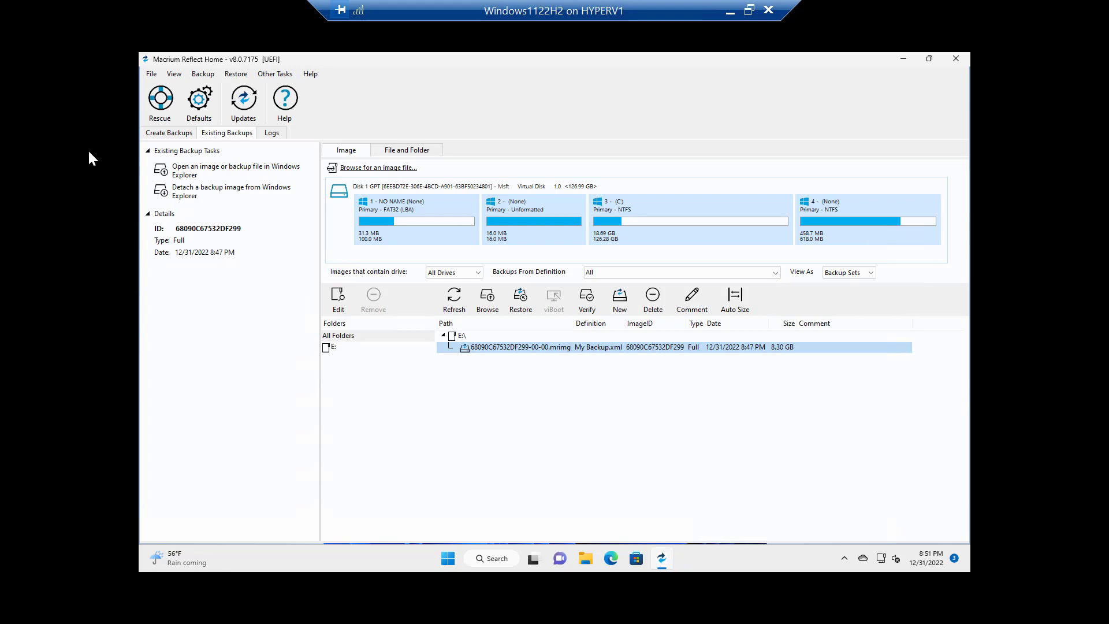
# Build the rescue media as a Windows Boot Menu entry, with the boot menu option for Windows RE 11 Build 25231 (64-Bit)
pyautogui.click(160, 100)
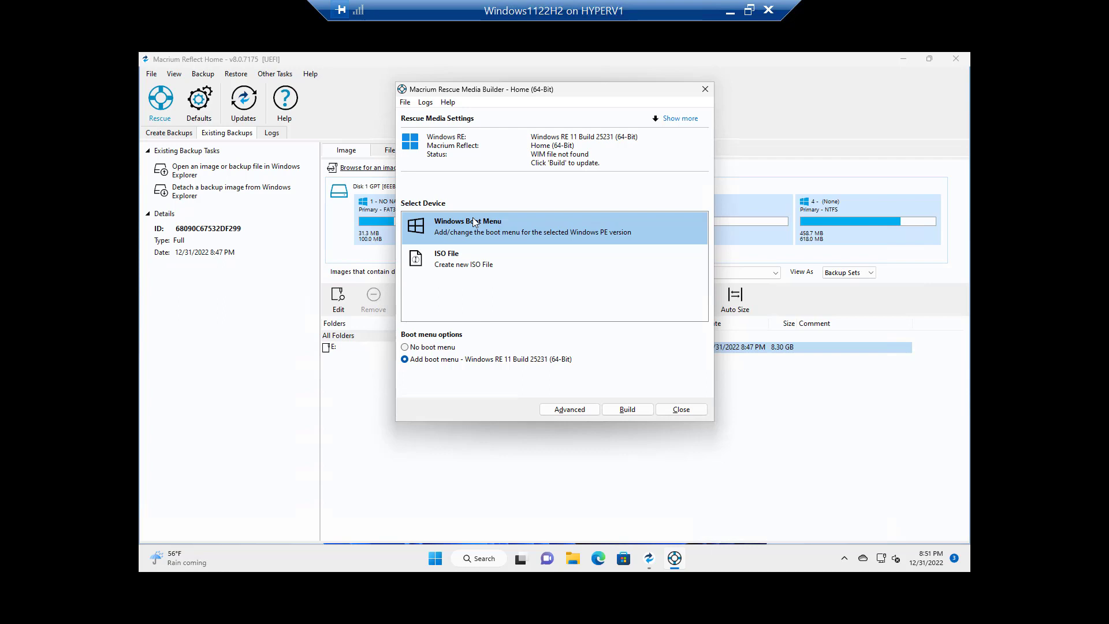
pyautogui.click(452, 267)
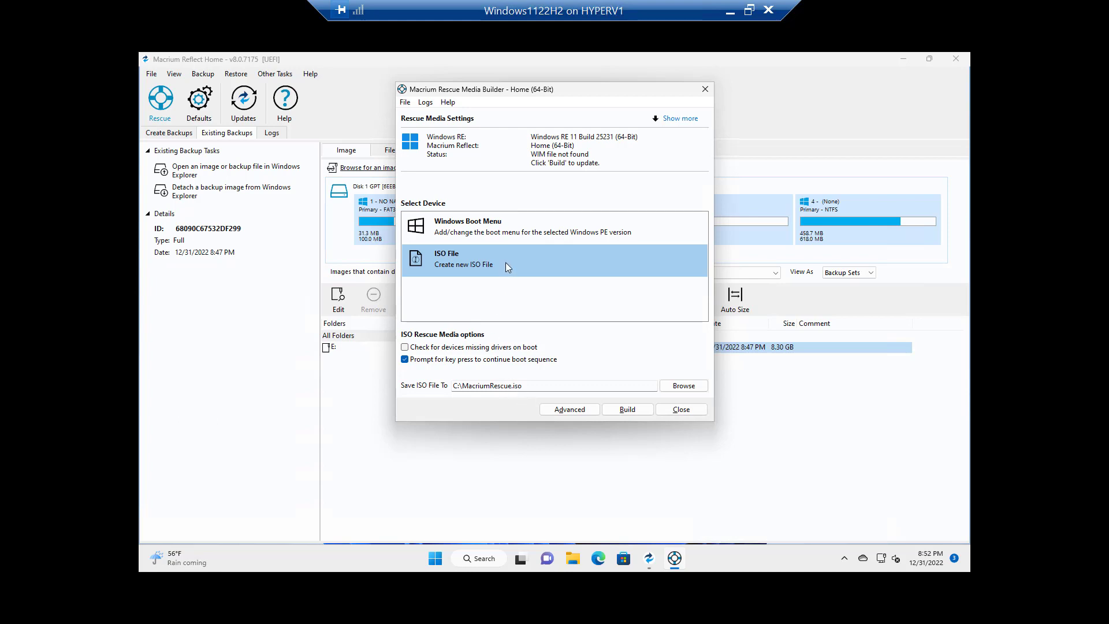
pyautogui.click(477, 229)
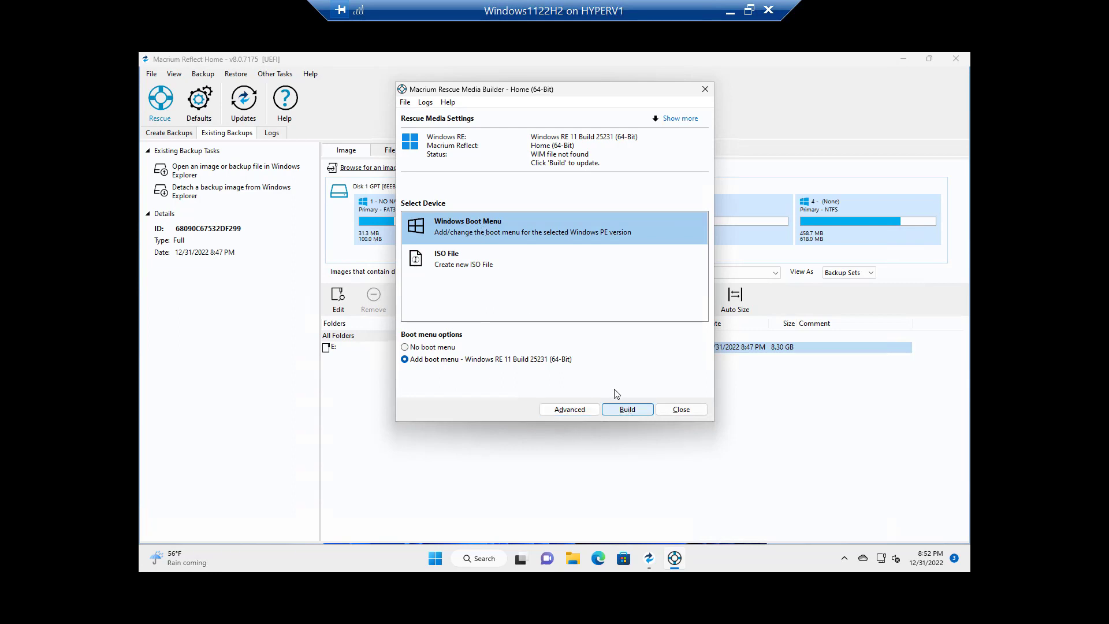
pyautogui.click(625, 410)
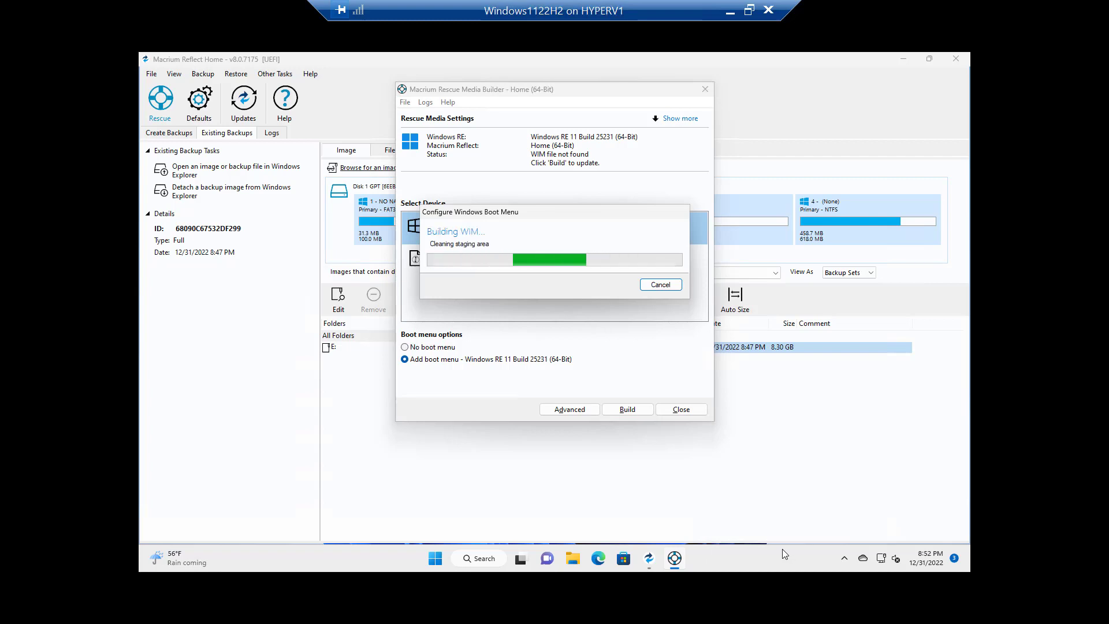
pyautogui.moveTo(669, 571)
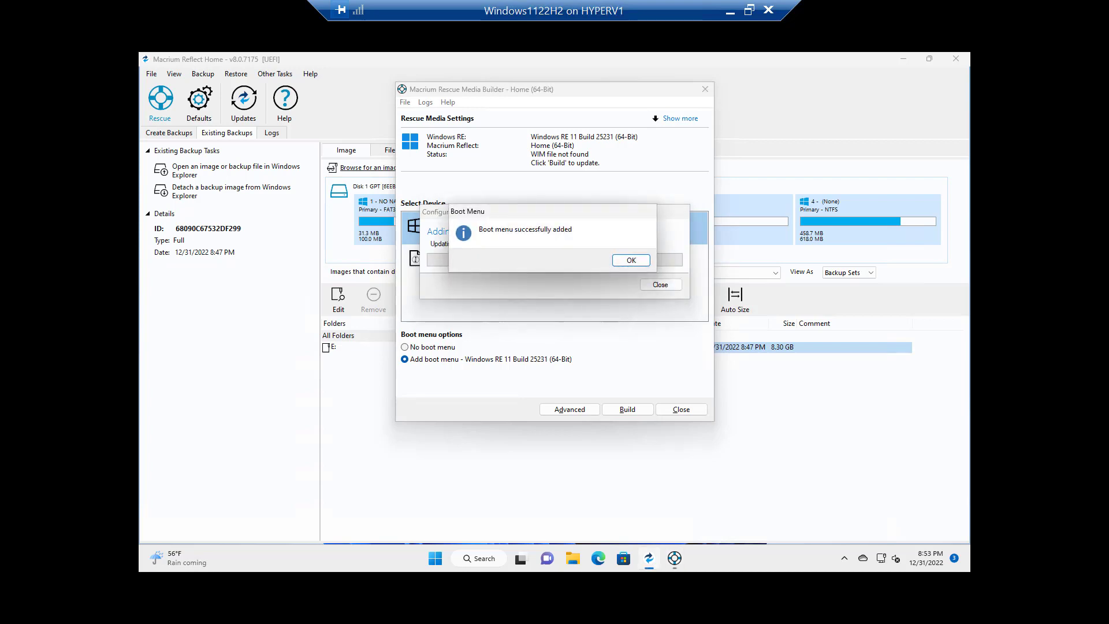
pyautogui.click(631, 260)
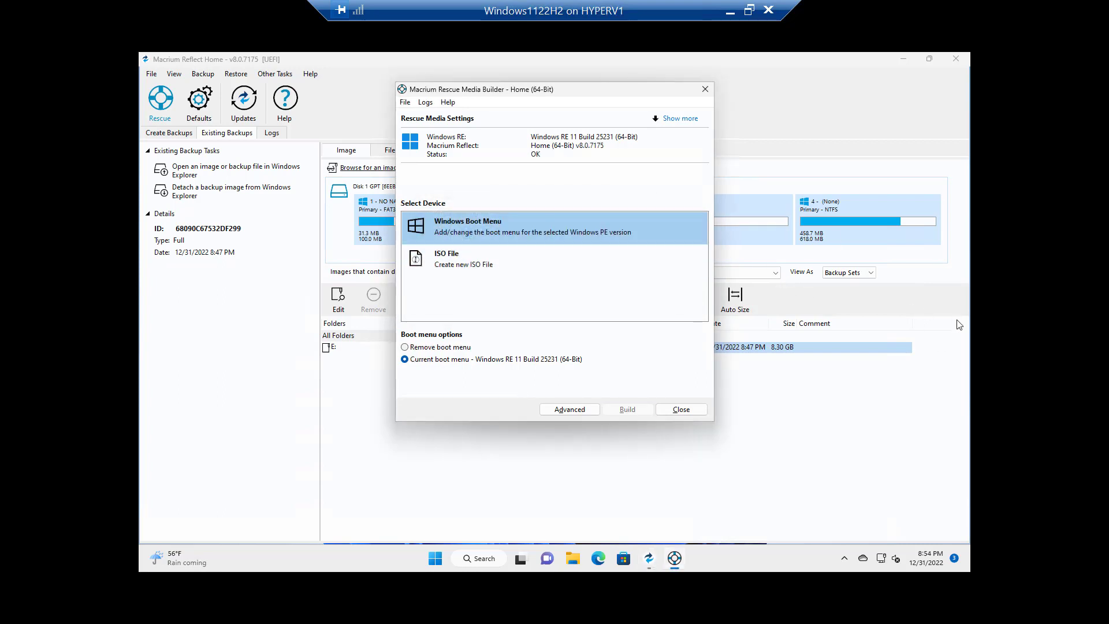
# Build the rescue media as an ISO file saved to C:\MacriumRescue.iso
pyautogui.click(494, 268)
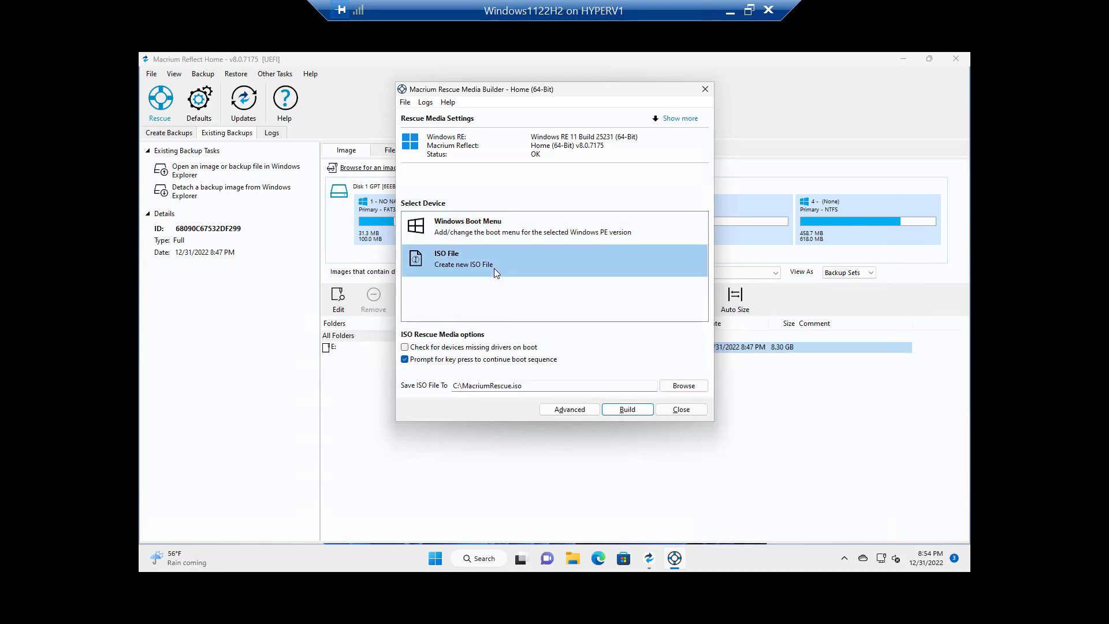
pyautogui.click(629, 410)
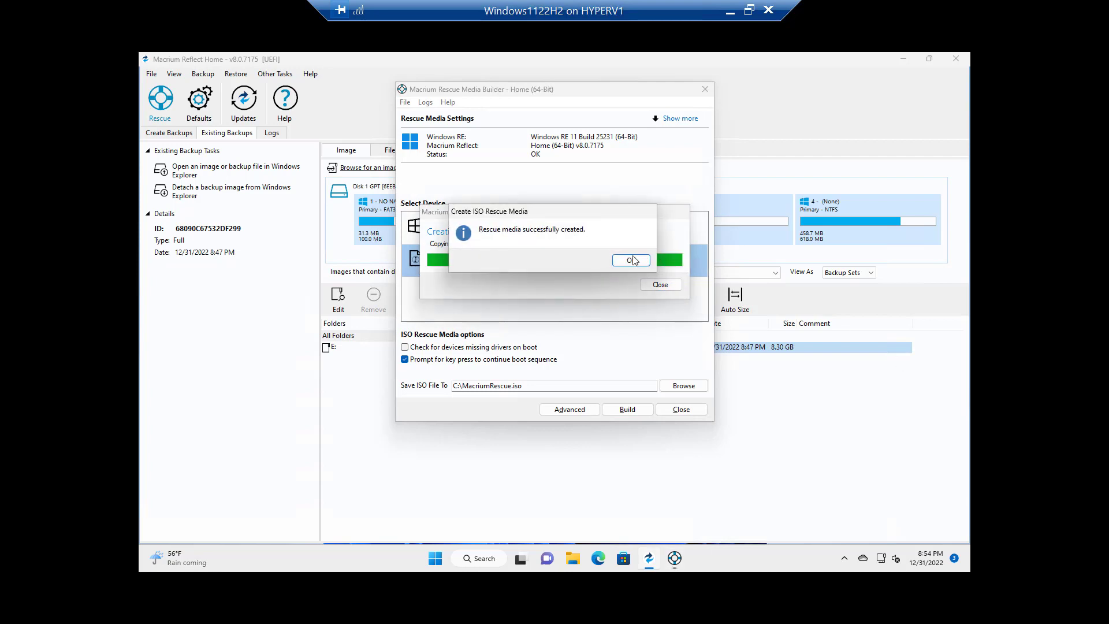
pyautogui.click(631, 261)
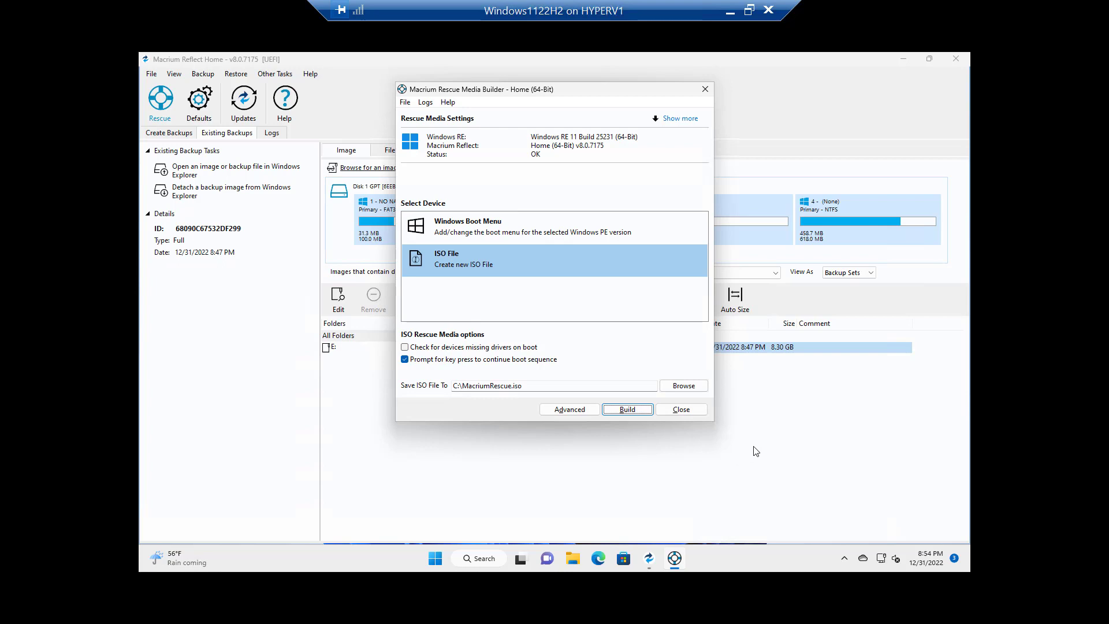
pyautogui.click(704, 386)
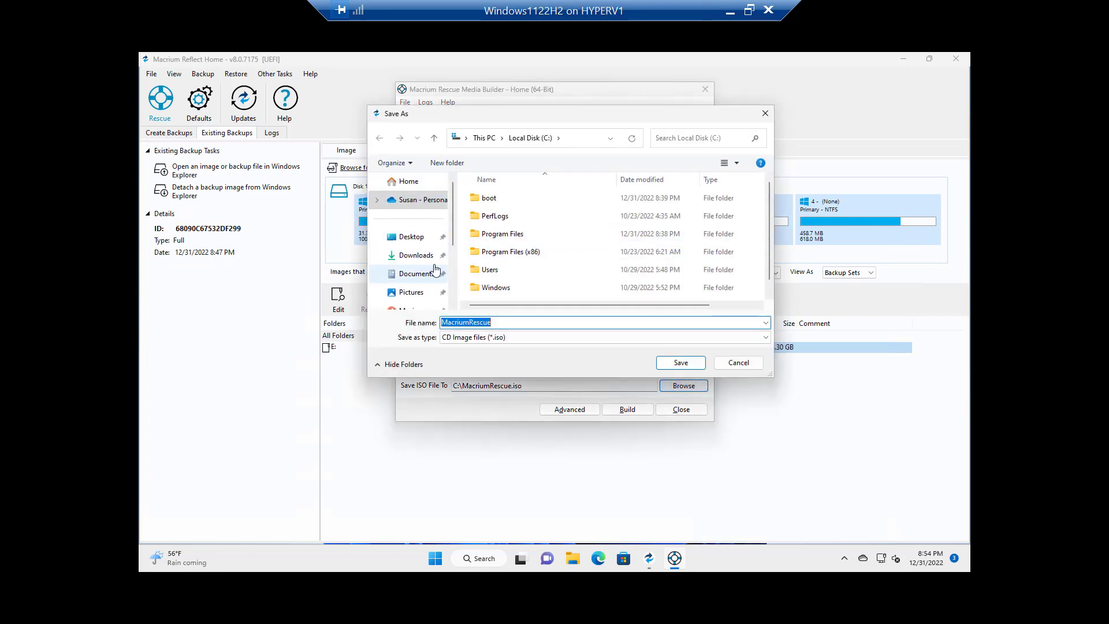
pyautogui.scroll(-1, 452, 229)
pyautogui.scroll(-3, 457, 301)
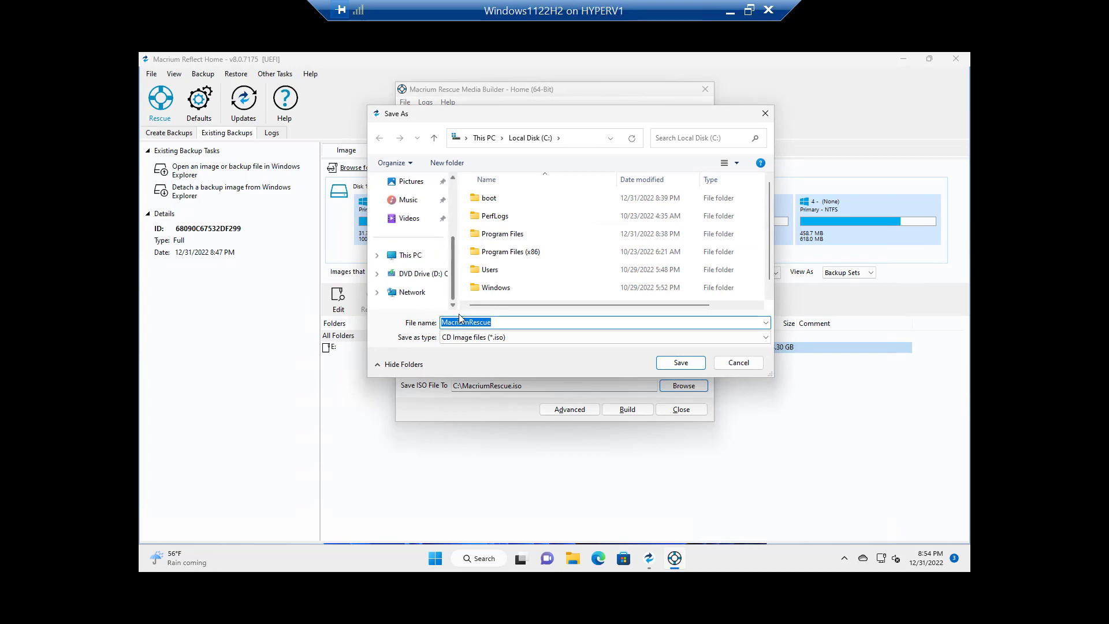
pyautogui.click(733, 361)
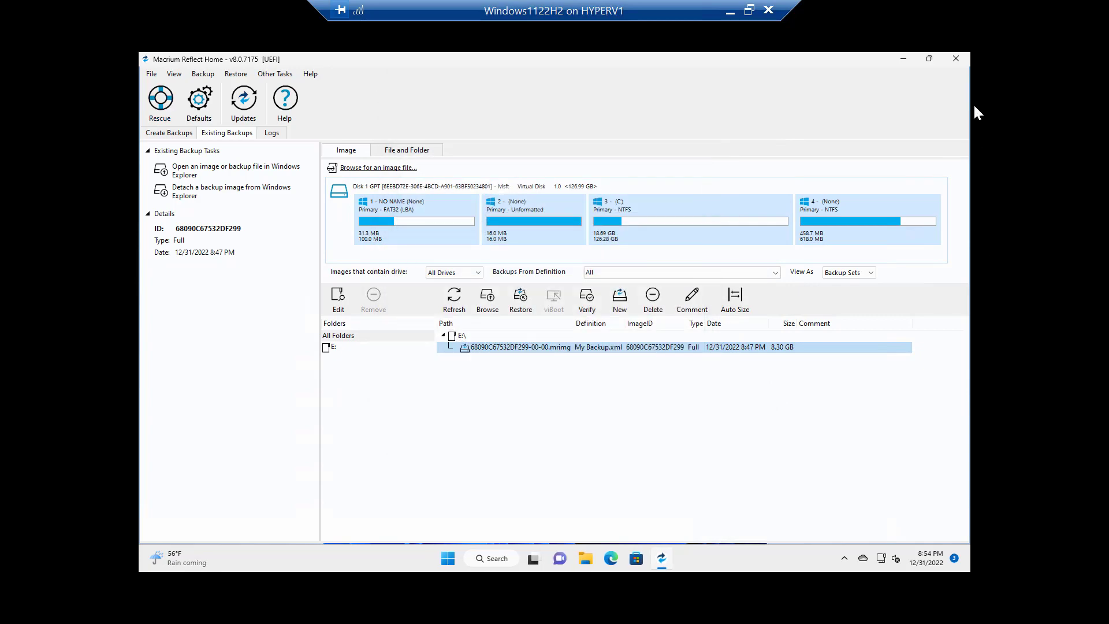
# Close Macrium Reflect and examine the backup image file on the New Volume (E:) drive in File Explorer
pyautogui.click(956, 59)
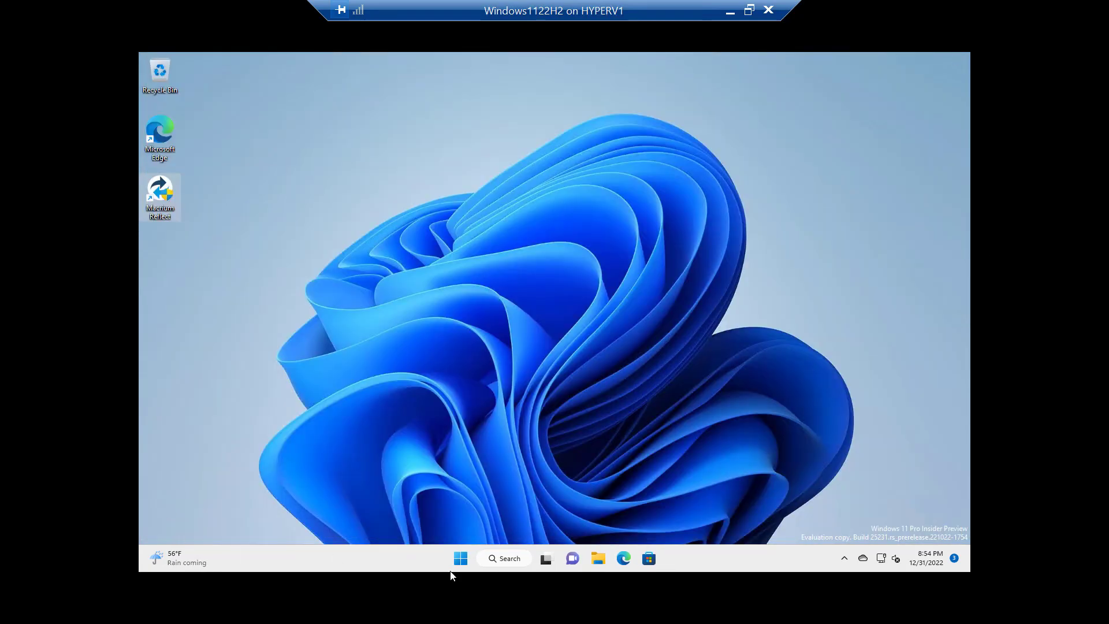
pyautogui.click(598, 560)
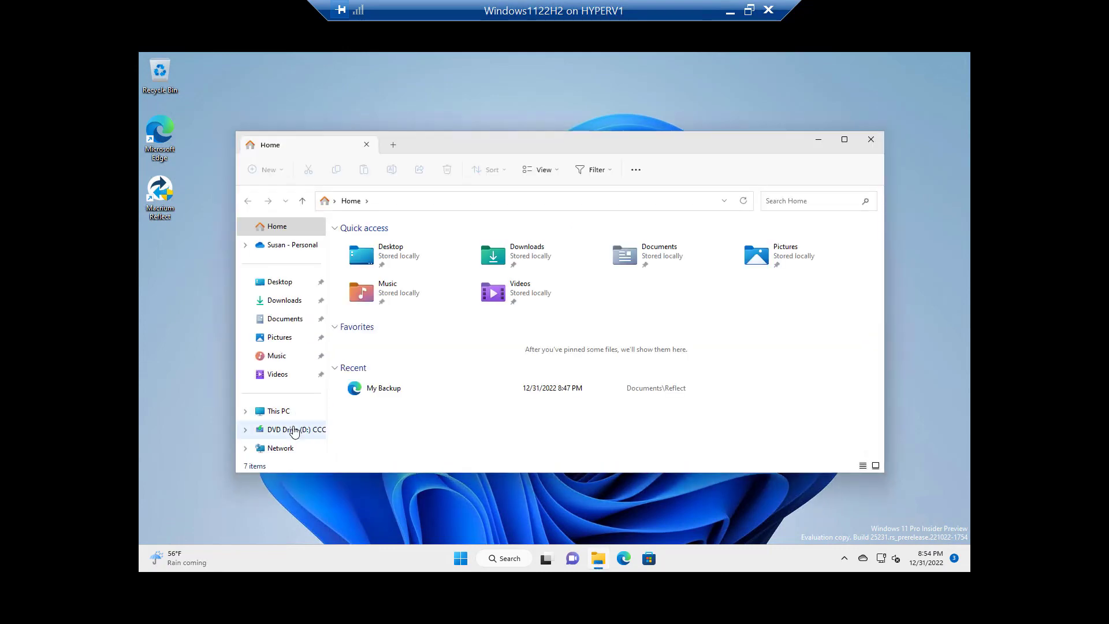
pyautogui.click(283, 412)
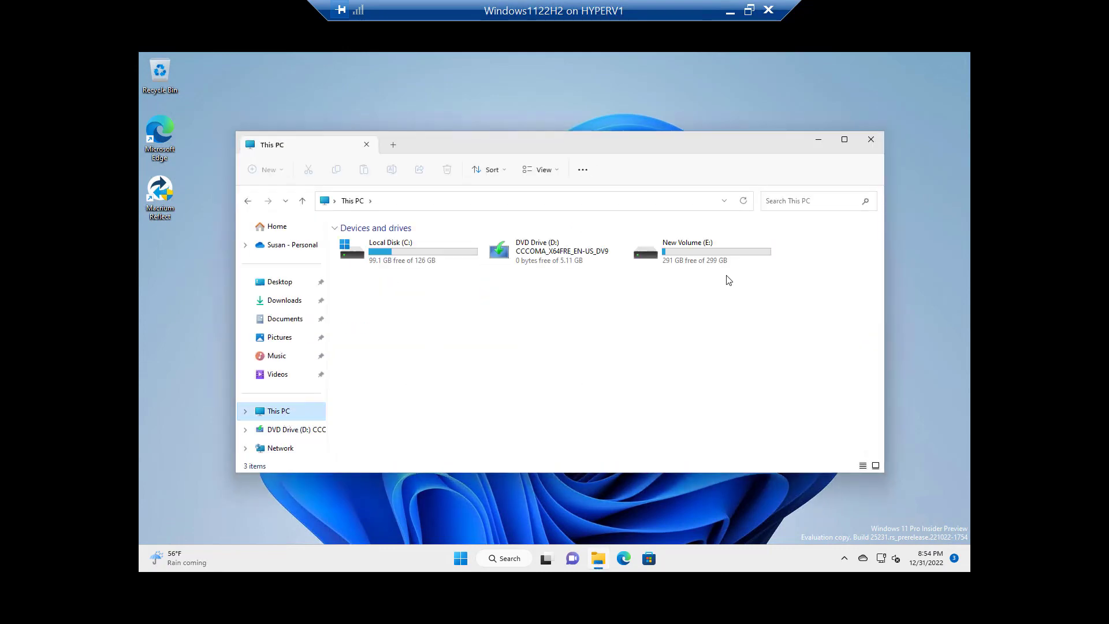
pyautogui.doubleClick(692, 250)
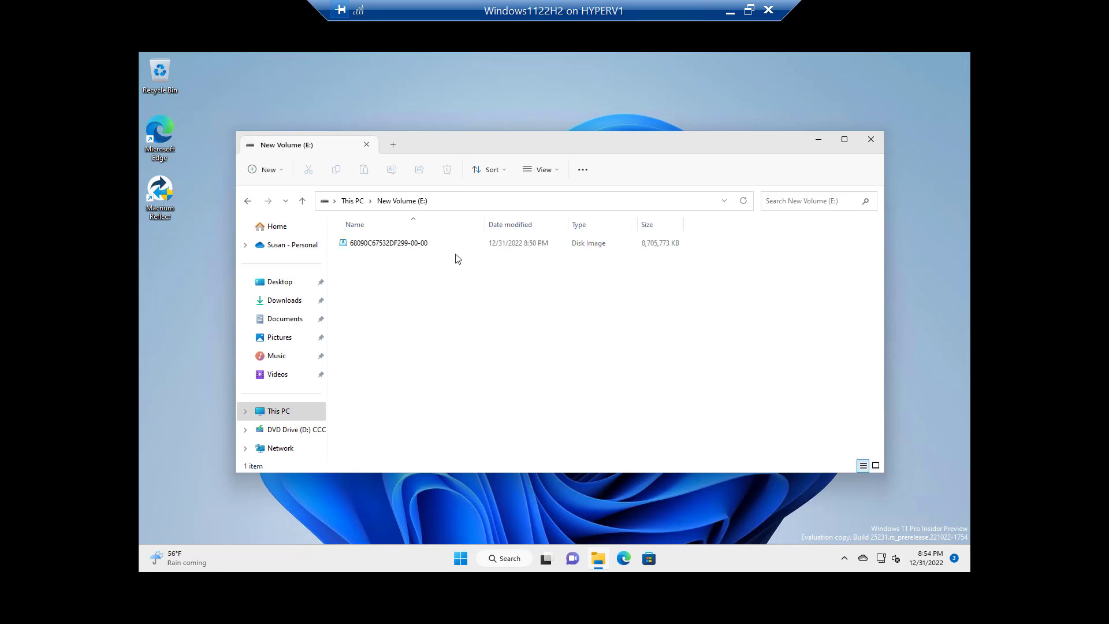
pyautogui.moveTo(393, 242)
# Restart the computer and boot into Macrium Reflect System Recovery
pyautogui.click(460, 559)
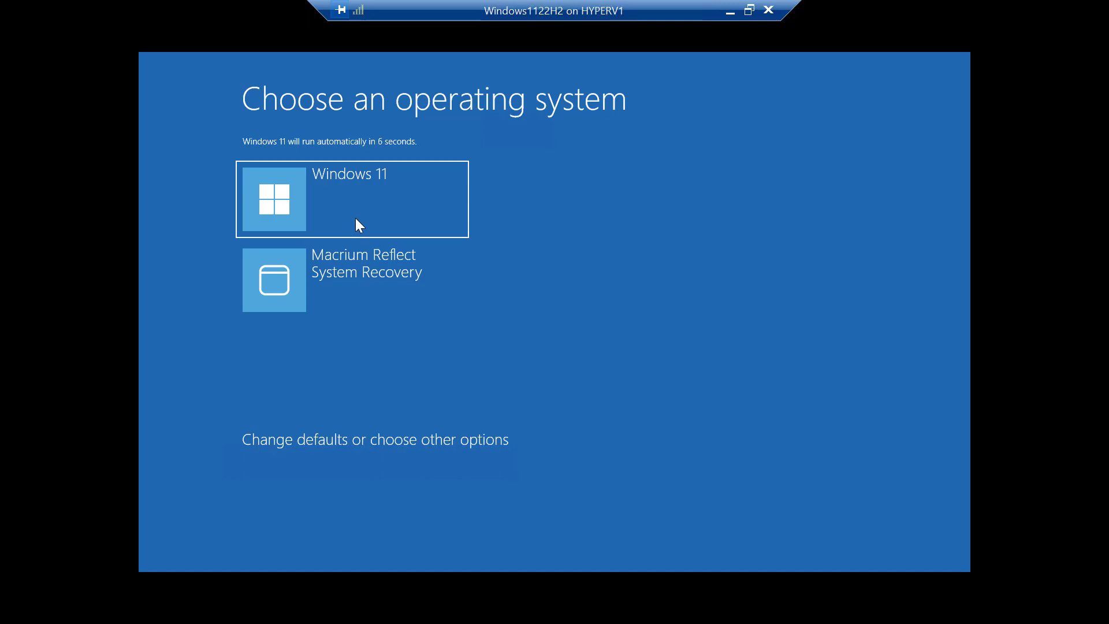
pyautogui.click(345, 276)
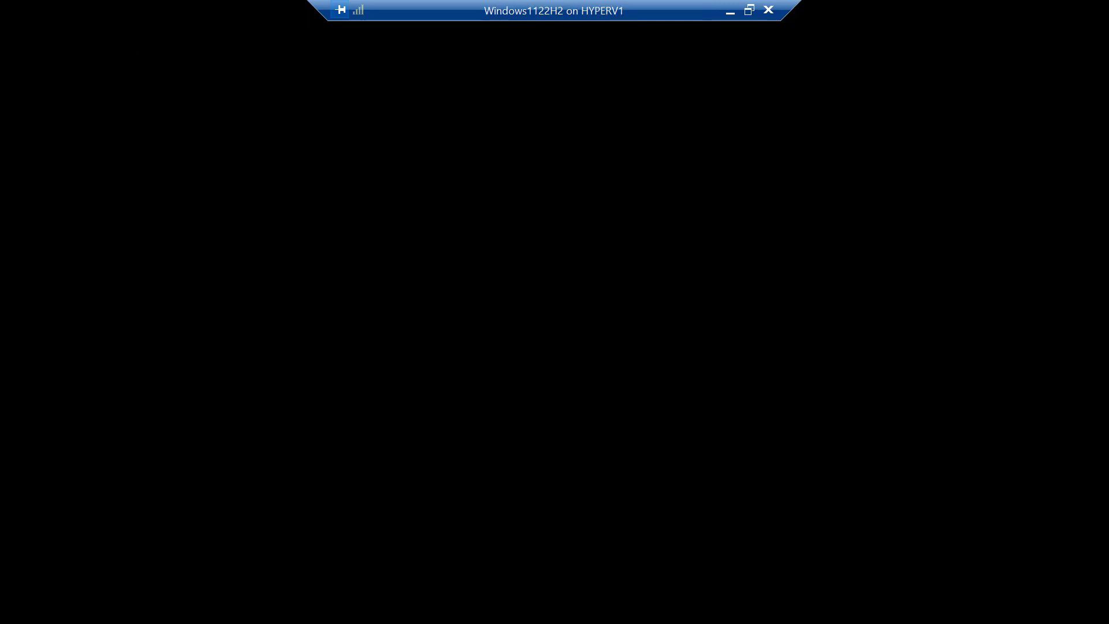